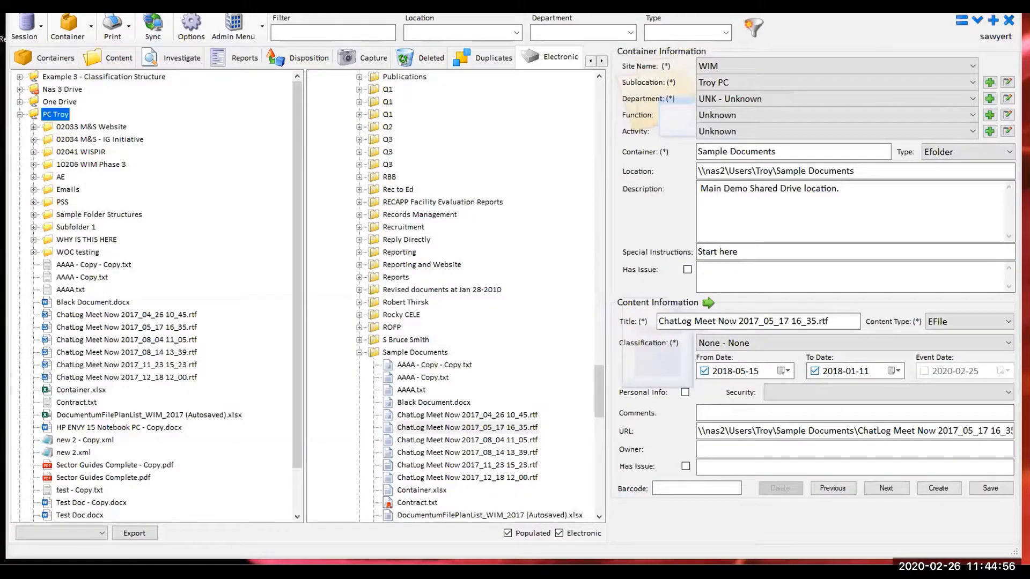
List the containers and filter them by type Efolder, looking through the electronic folders.
mouse_move(1029, 70)
left_mouse_down()
mouse_move(911, 50)
mouse_move(415, 20)
mouse_move(1029, 65)
left_mouse_up()
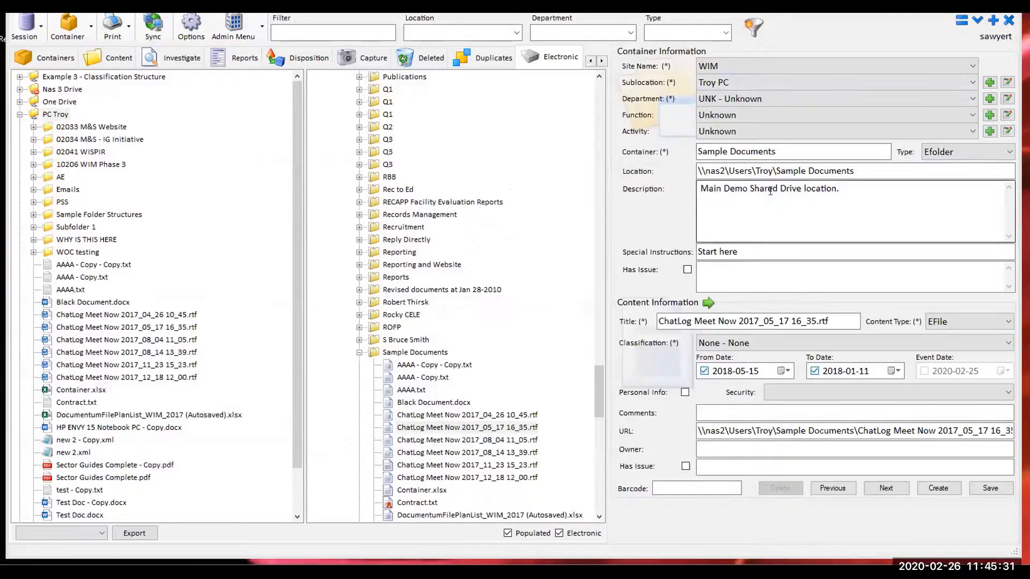
left_click(53, 58)
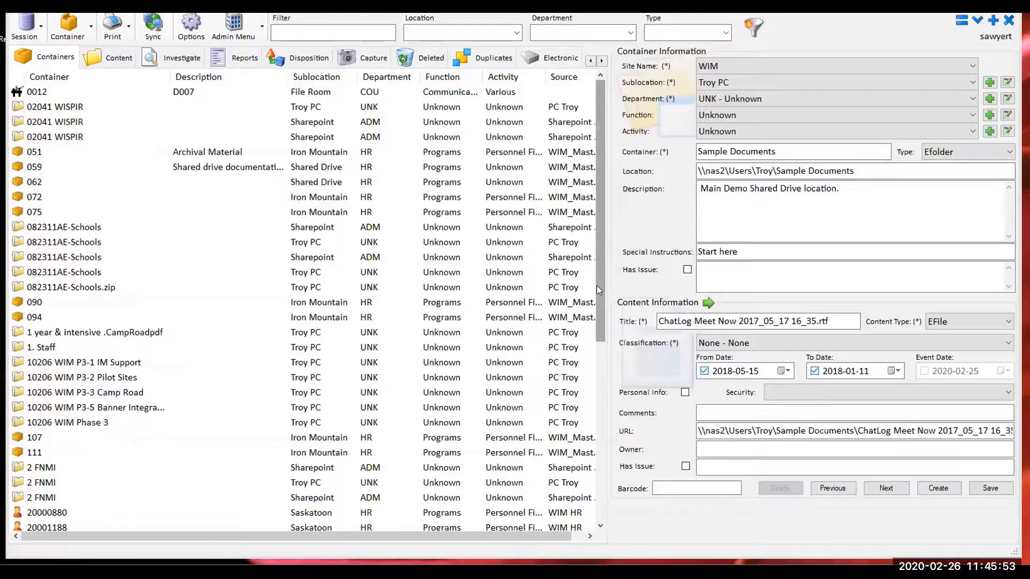
left_click(655, 232)
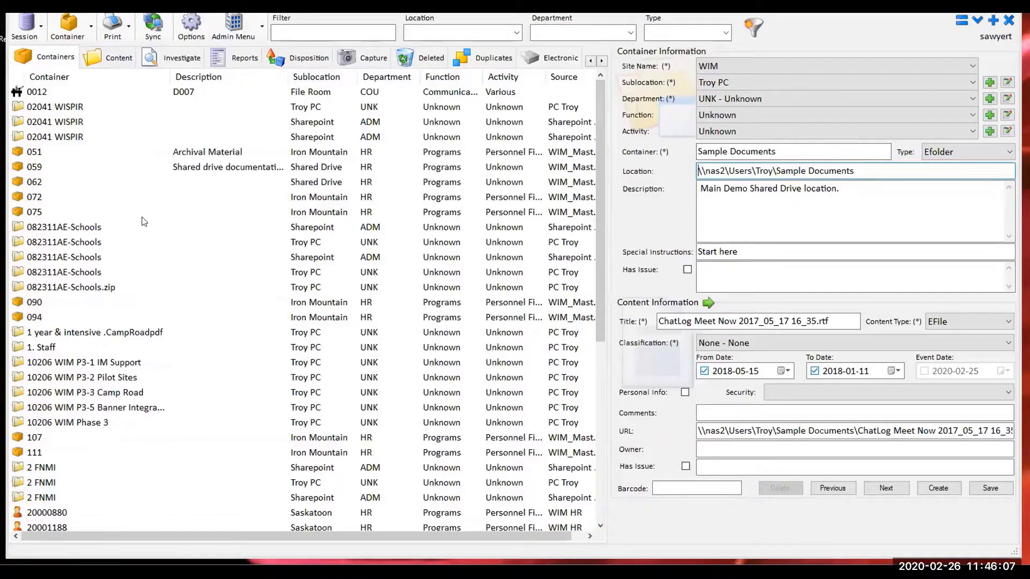
left_click(725, 33)
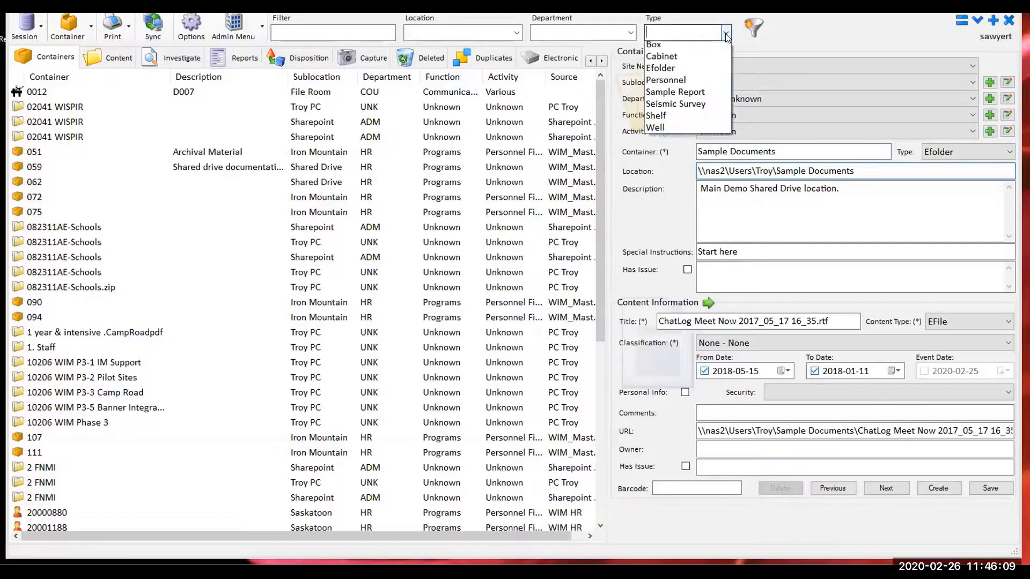
left_click(664, 68)
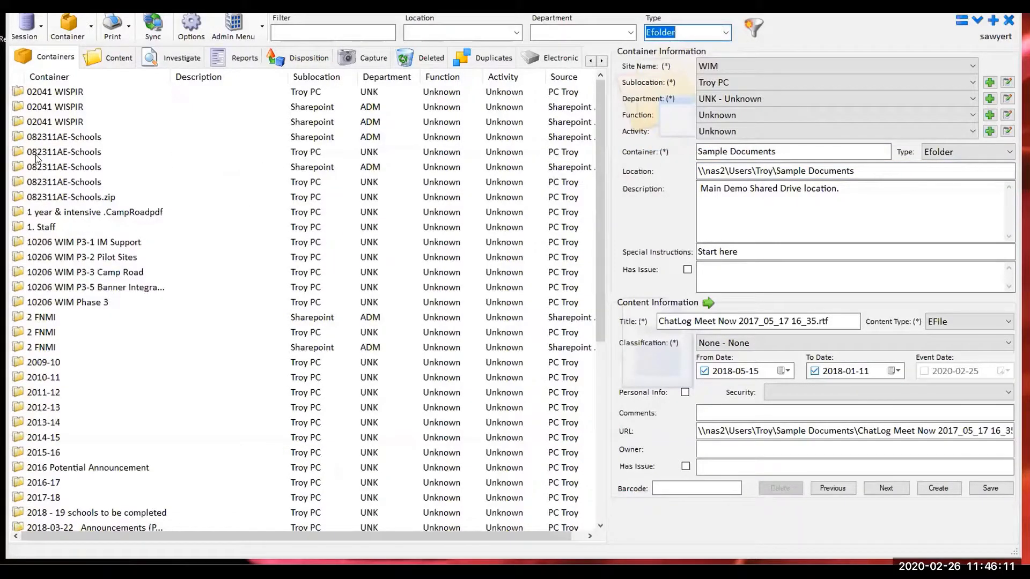
scroll(132, 231, "down", 7)
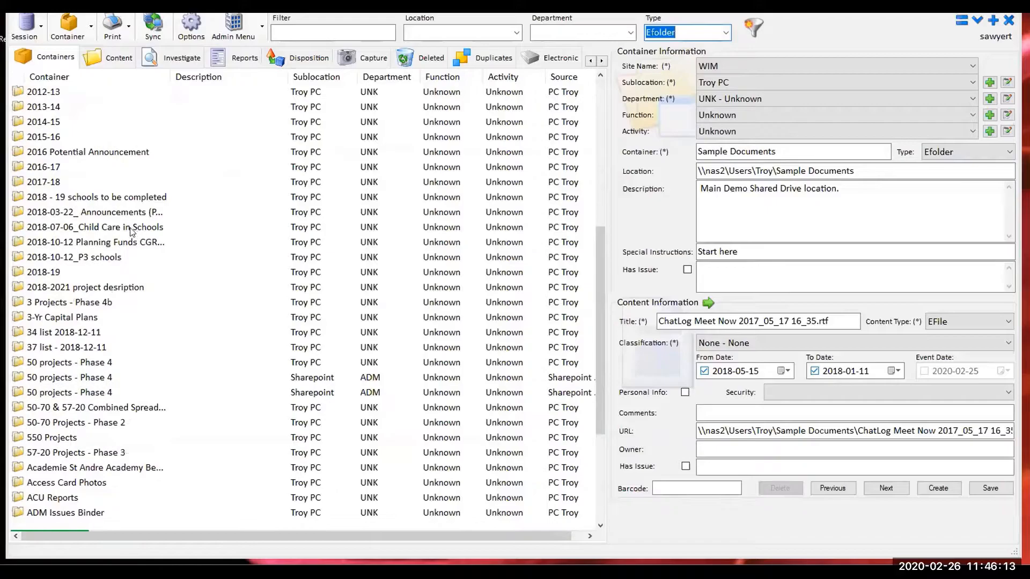
scroll(131, 231, "down", 20)
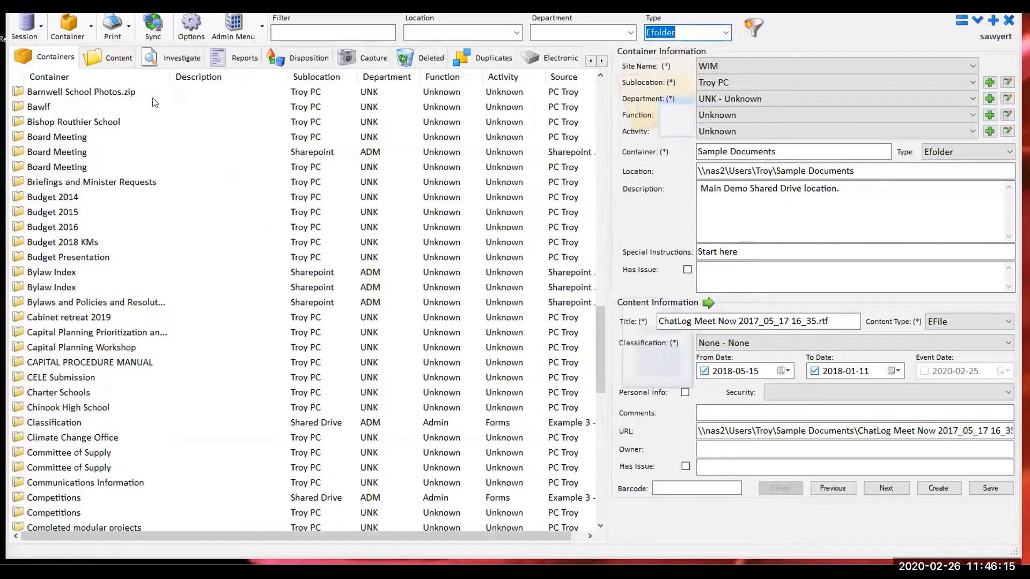
List the content records and filter them by content type EFile.
left_click(110, 55)
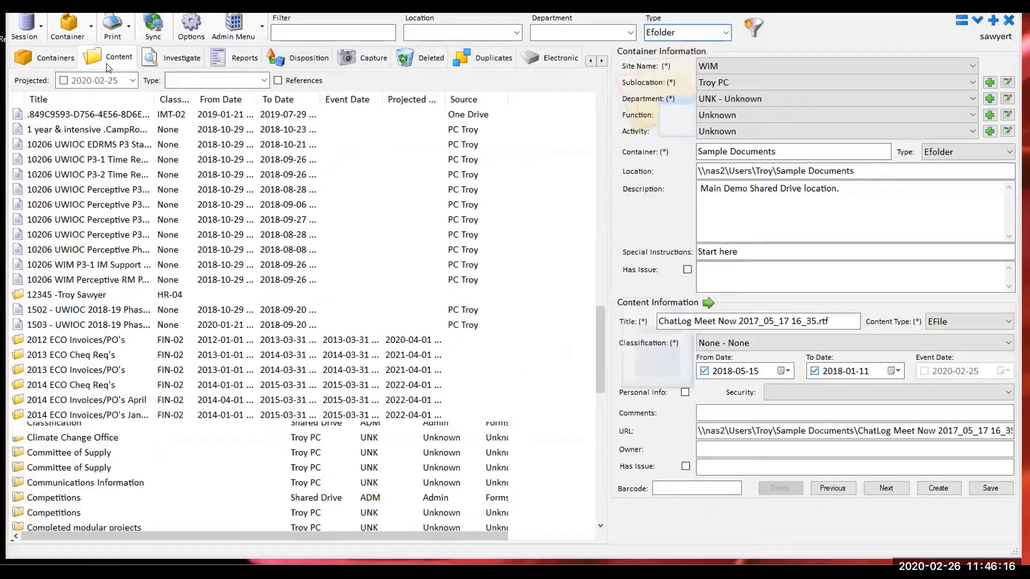
left_click(264, 81)
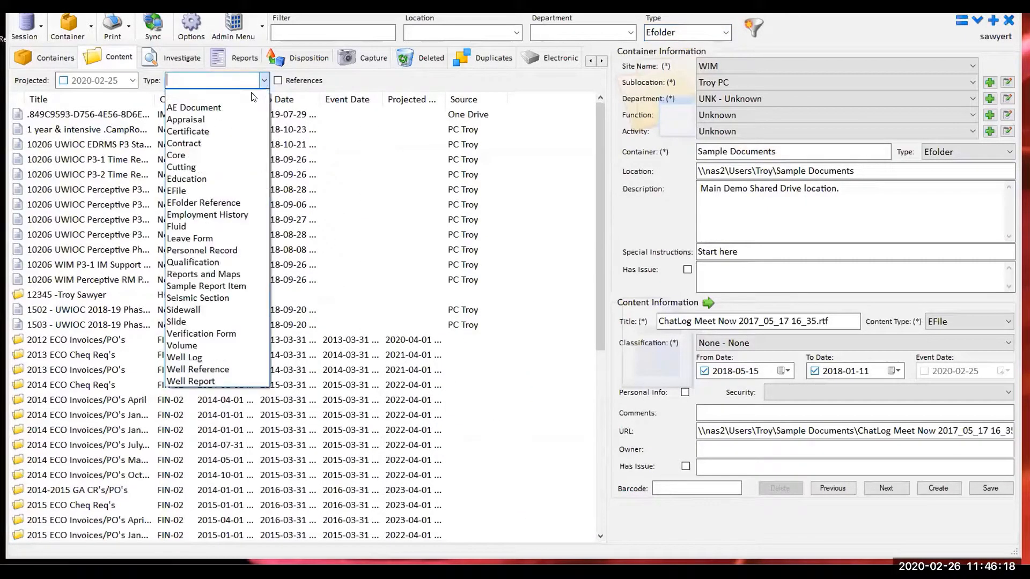
left_click(193, 191)
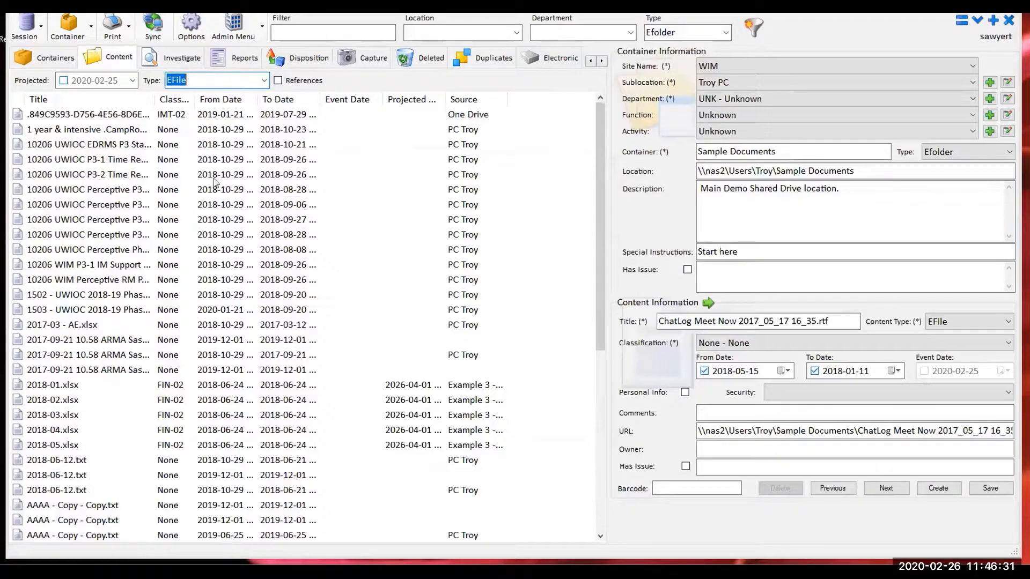
In the electronic view, collapse the Unknown branch of the function tree and leave the PC Troy source expanded.
left_click(542, 59)
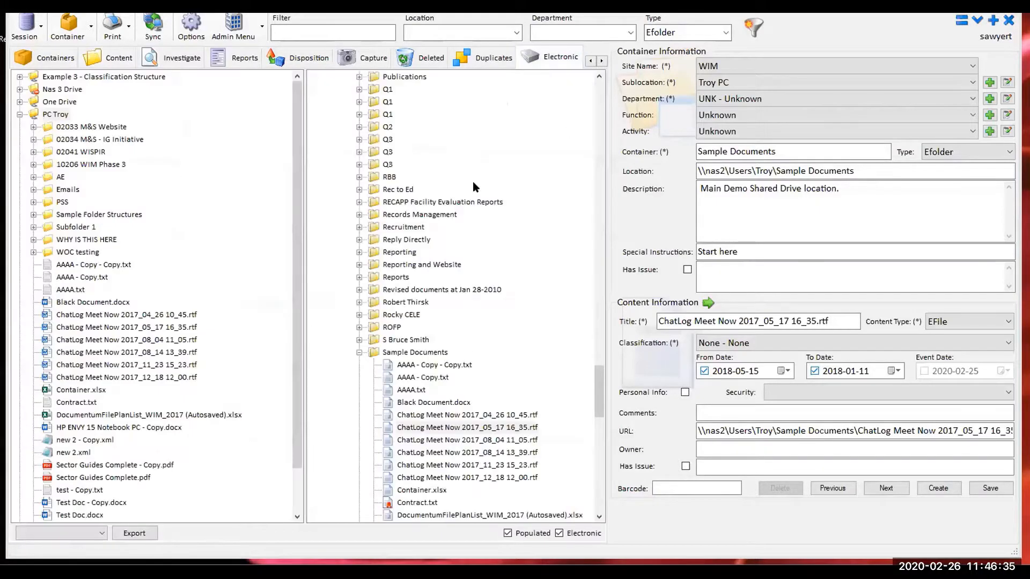
left_click(20, 115)
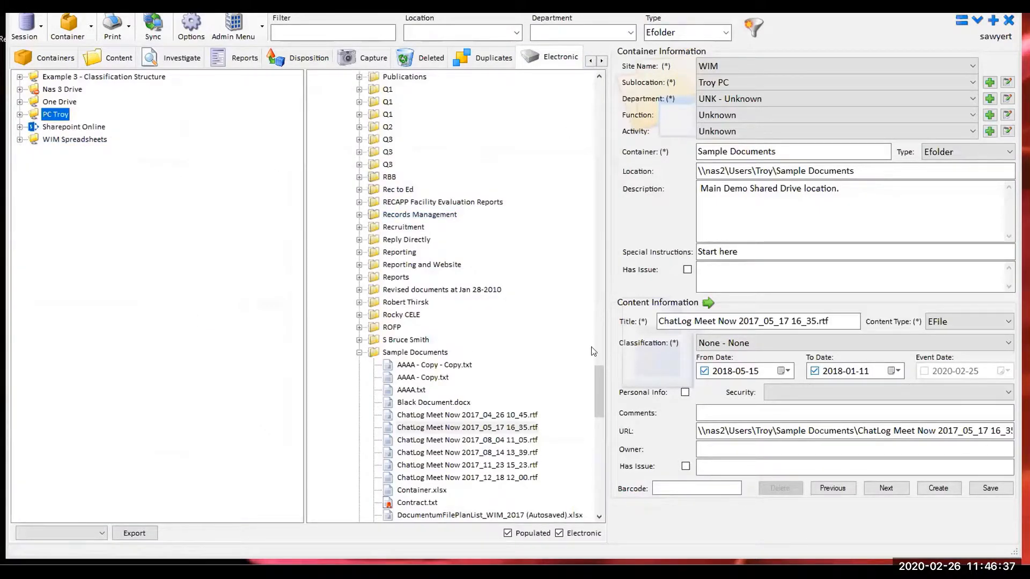
left_click_drag(596, 386, 602, 93)
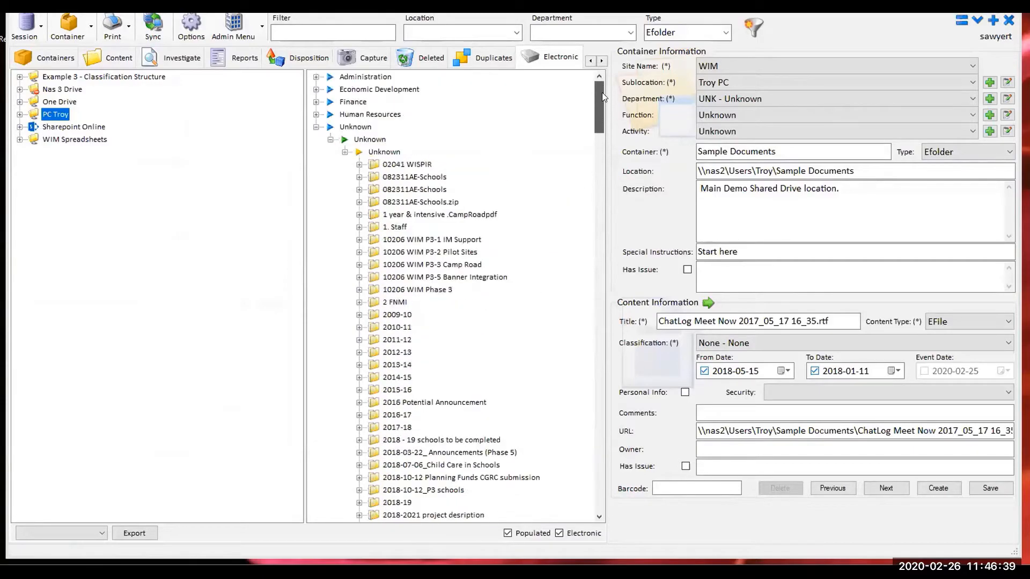
left_click(317, 128)
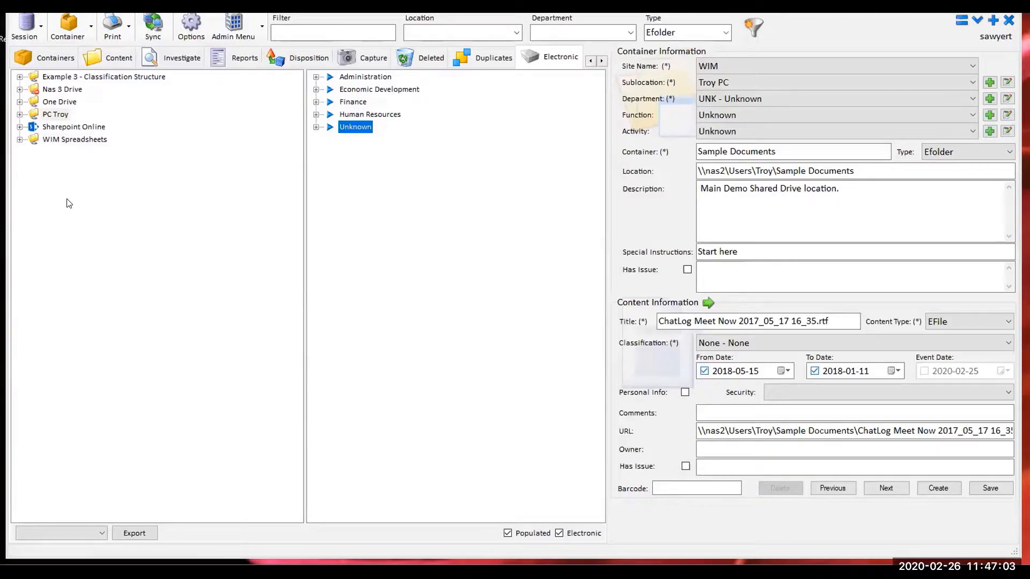
left_click(19, 115)
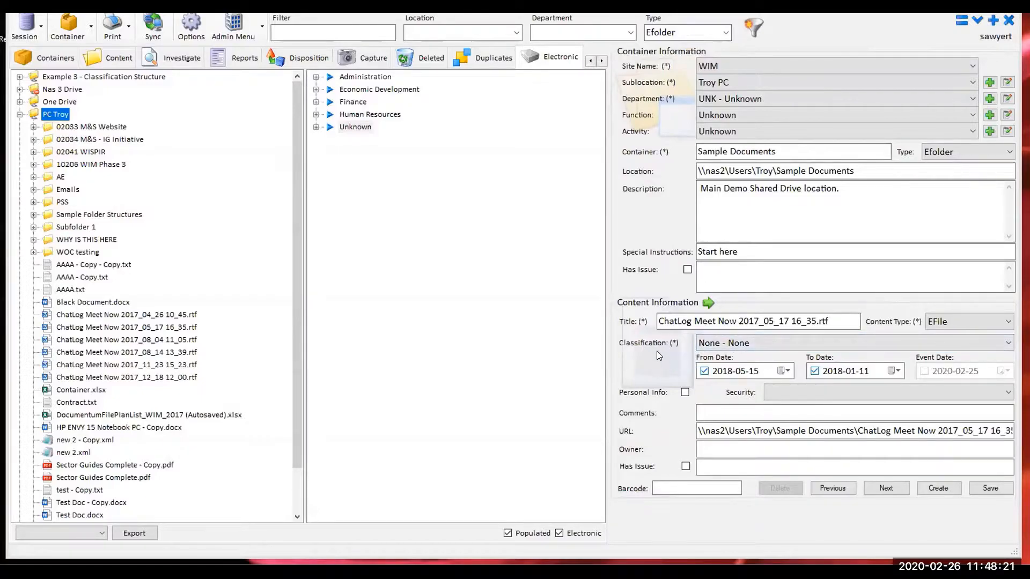
Look through the classification codes available for the ChatLog Meet Now 2017_05_17 16_35.rtf record, leaving its classification as it is.
left_click(740, 344)
scroll(808, 183, "up", 2)
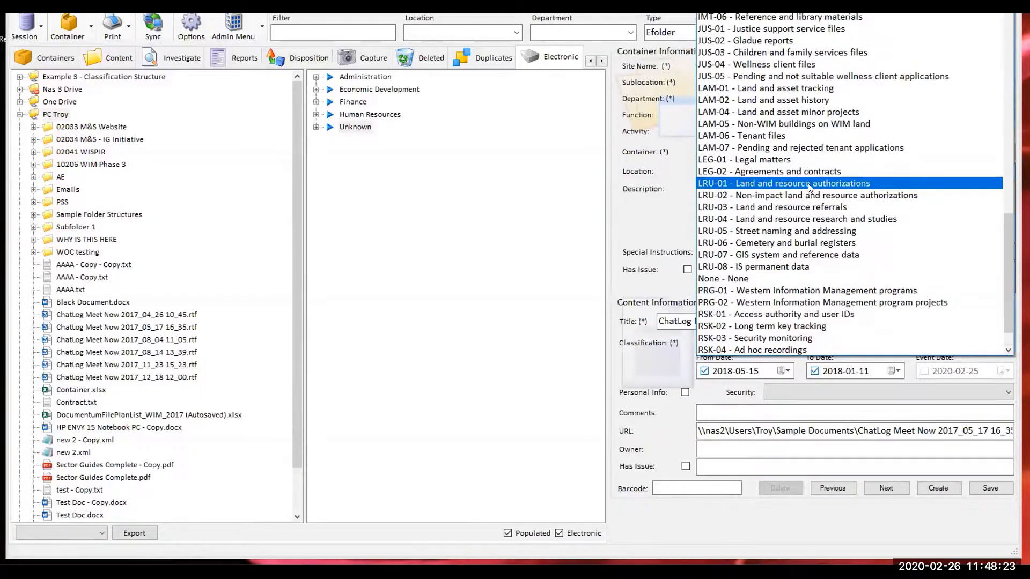
scroll(803, 156, "up", 2)
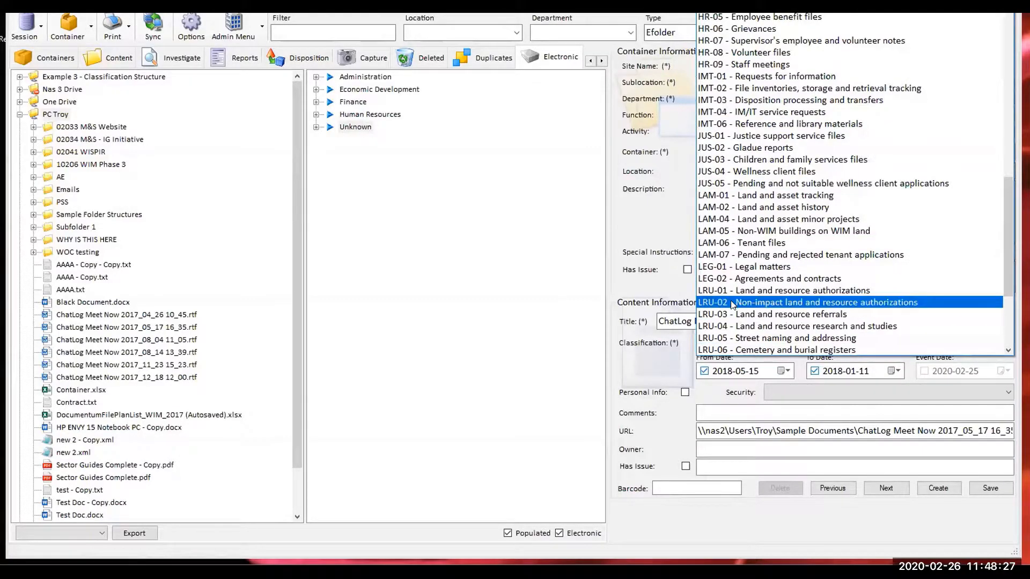
scroll(732, 305, "down", 4)
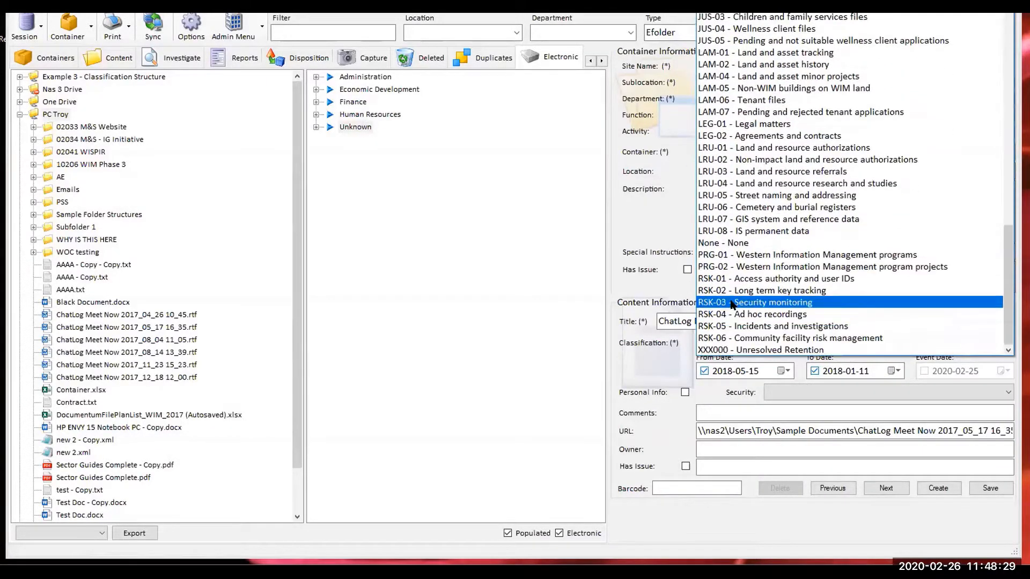
scroll(733, 302, "up", 4)
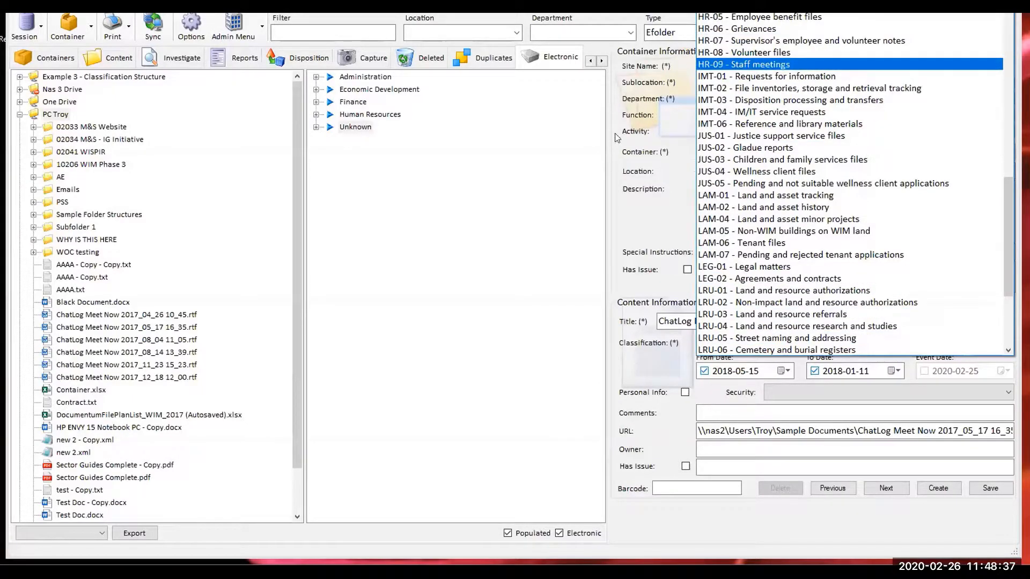
left_click(637, 211)
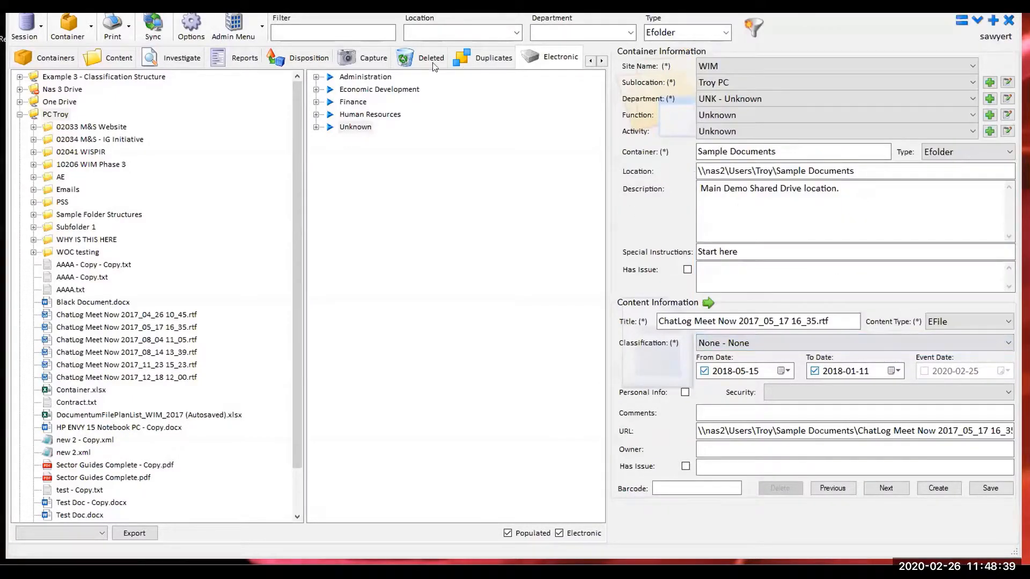
Review the retention rules in the Classification Editor and close it, then expand the Administration function in the electronic view.
left_click(229, 38)
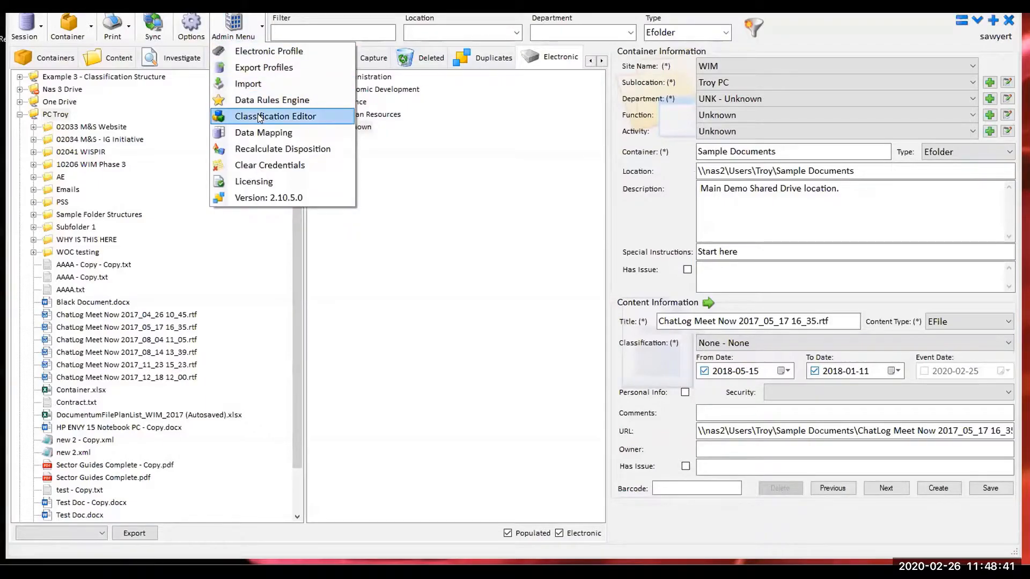
left_click(260, 117)
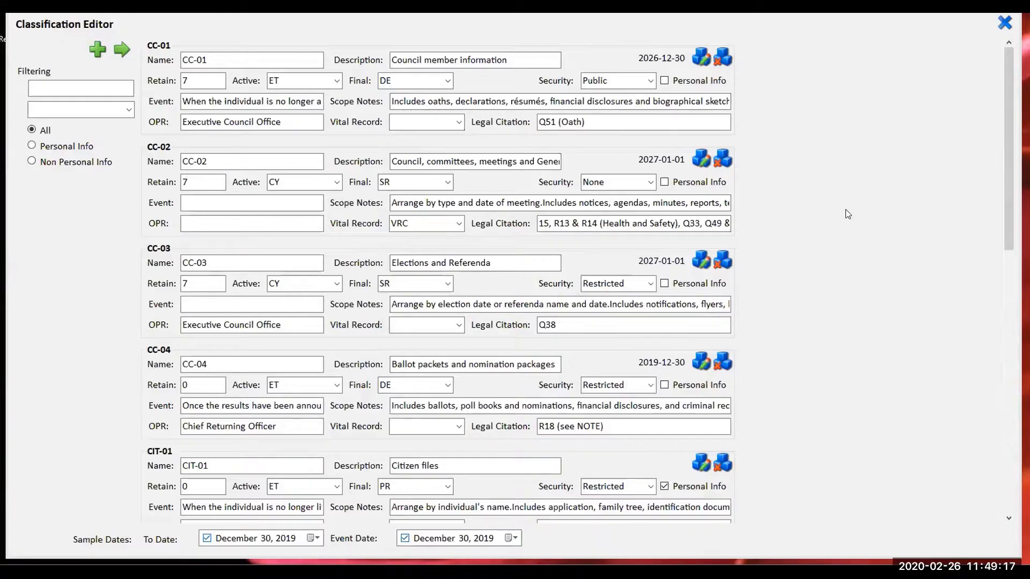
left_click(1000, 28)
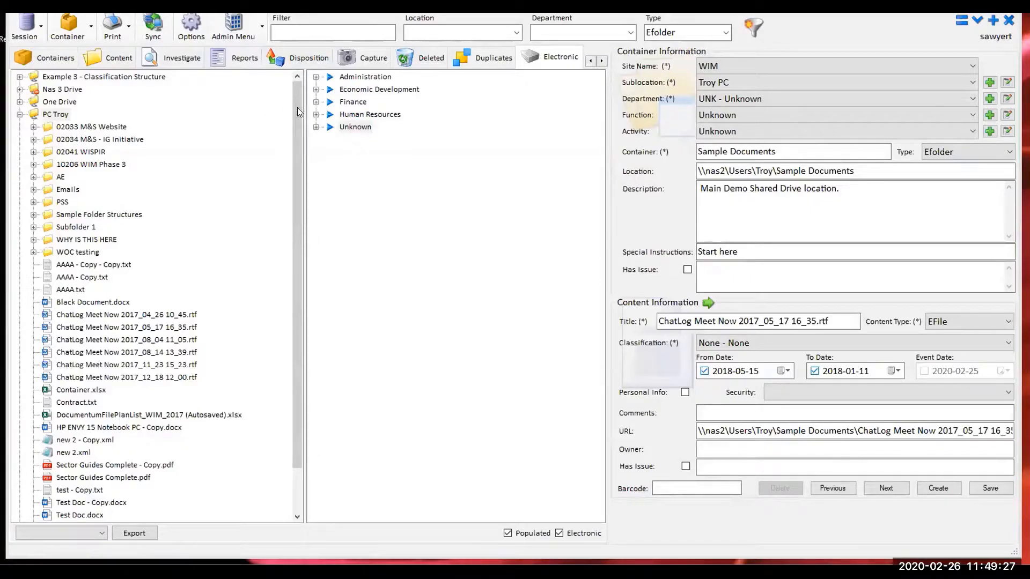
left_click(316, 76)
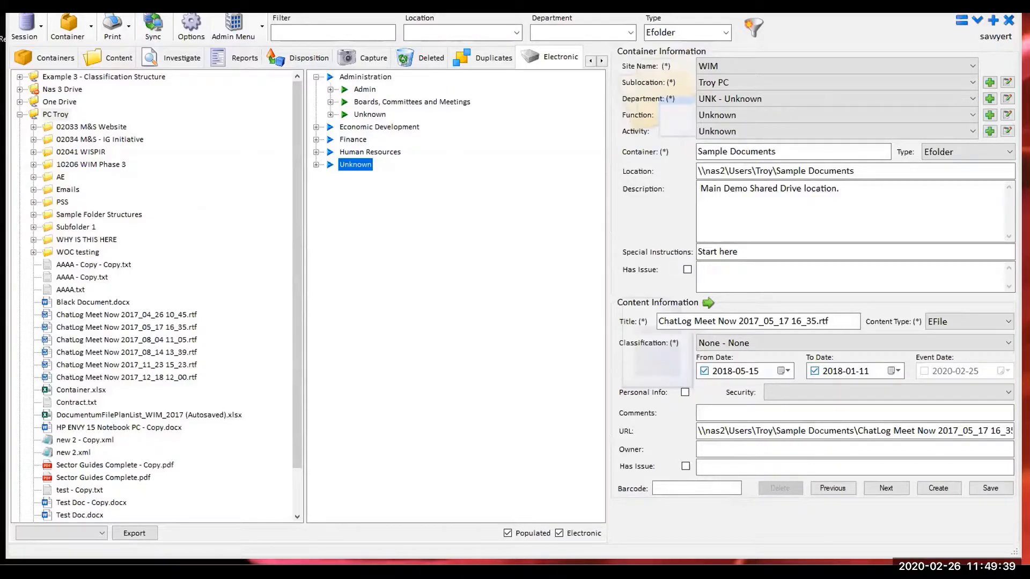
Switch to File Explorer, examine the folders and files in the Sample Documents network share, and return to the records application.
key("alt+Tab")
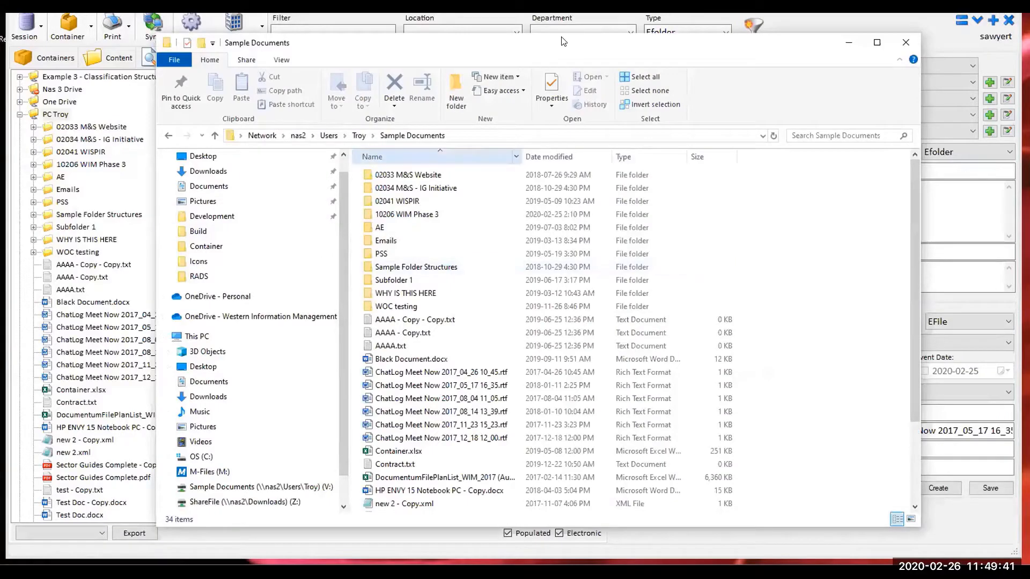
left_click_drag(607, 56, 631, 60)
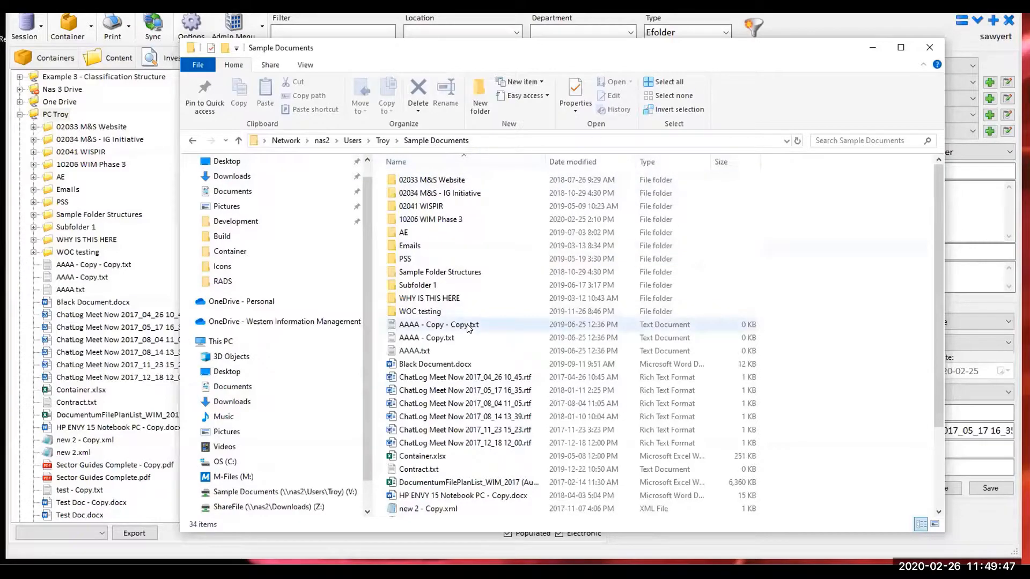
scroll(531, 338, "down", 3)
scroll(541, 403, "up", 3)
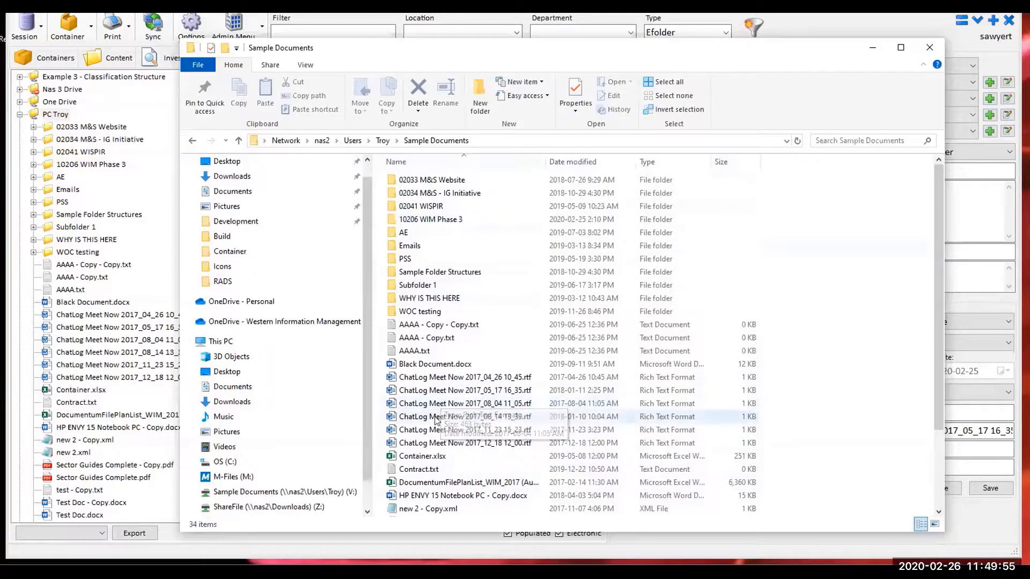
scroll(450, 392, "down", 3)
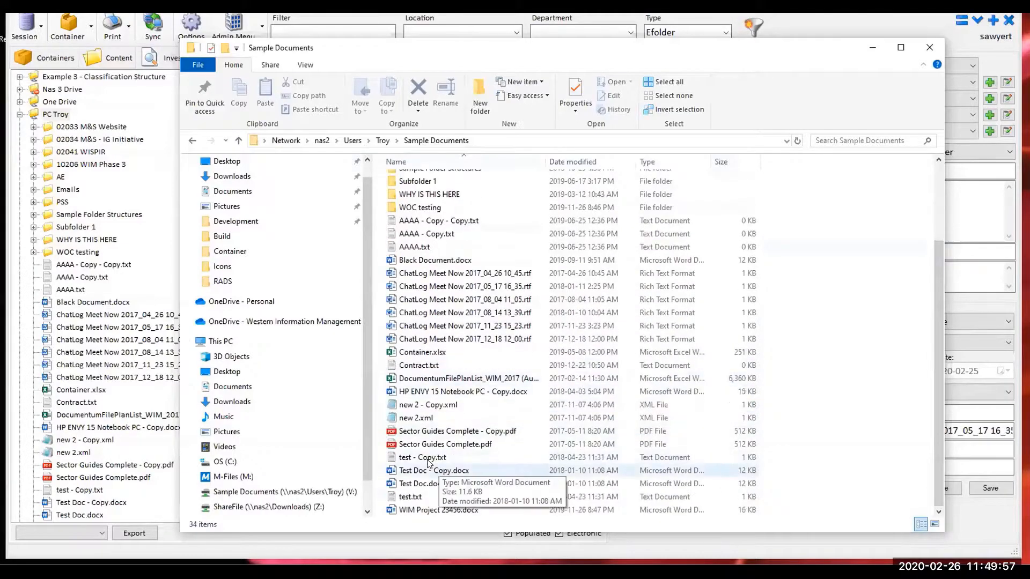
scroll(451, 278, "up", 2)
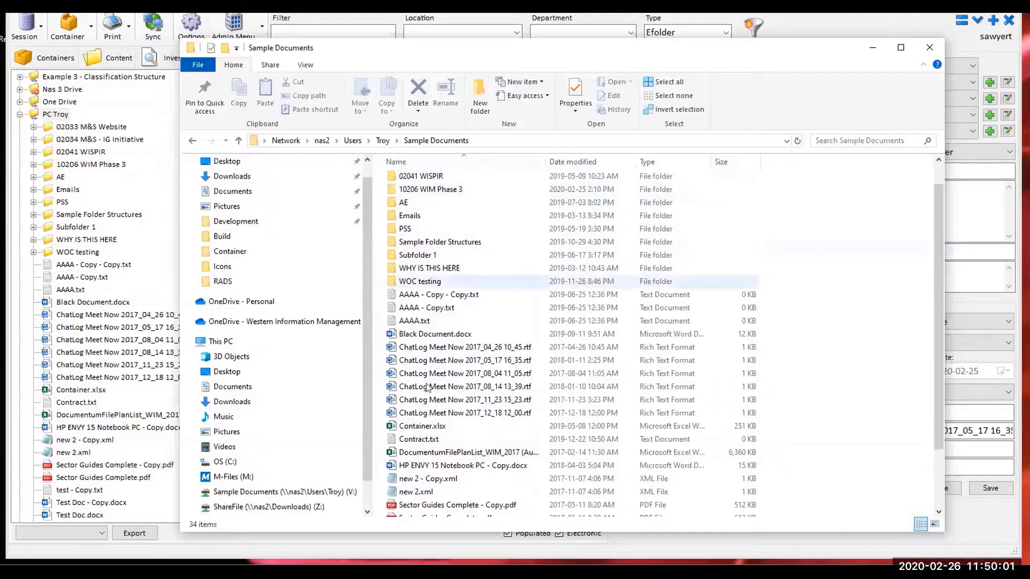
scroll(497, 366, "down", 2)
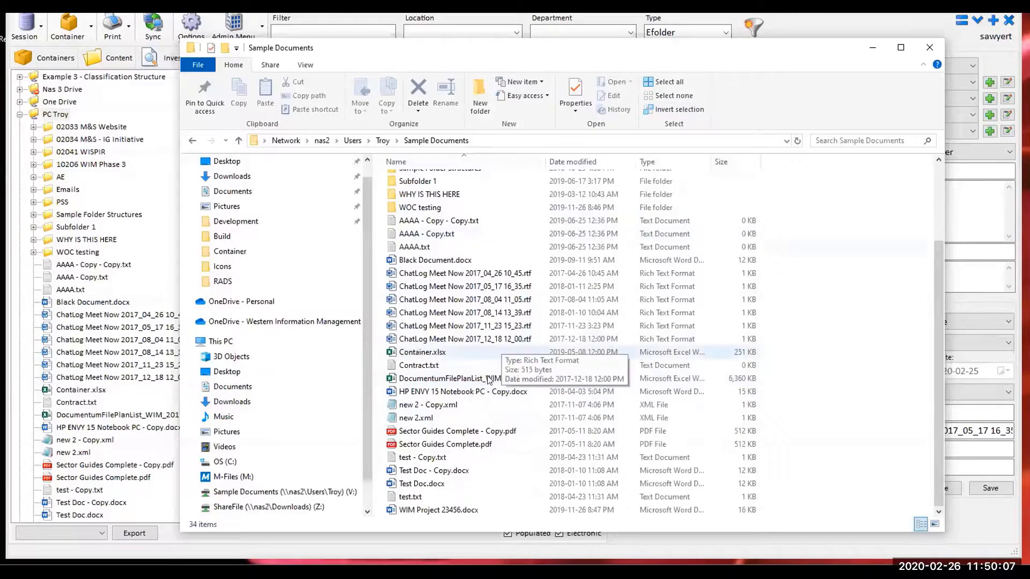
scroll(489, 379, "up", 3)
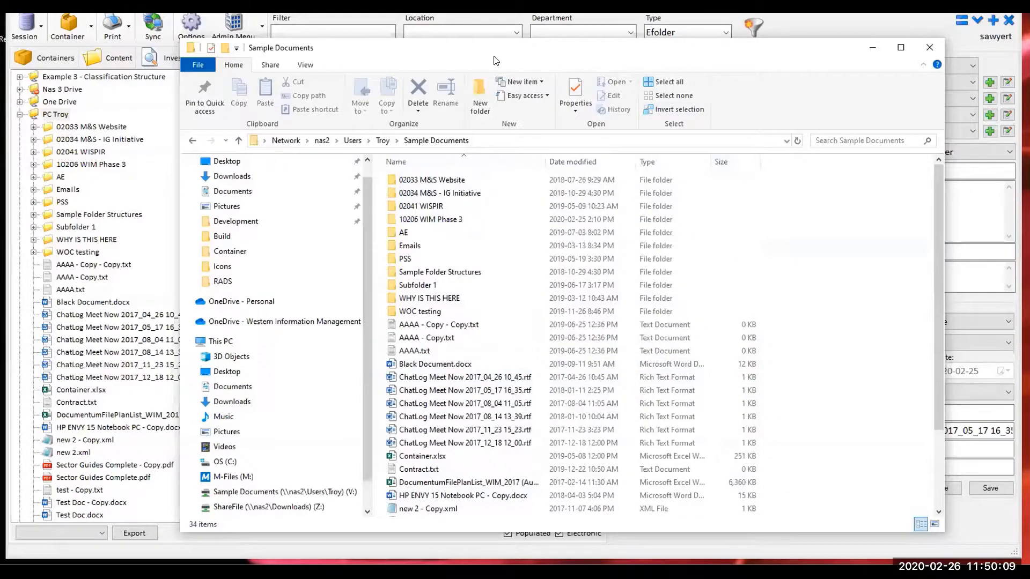
left_click_drag(493, 60, 522, 68)
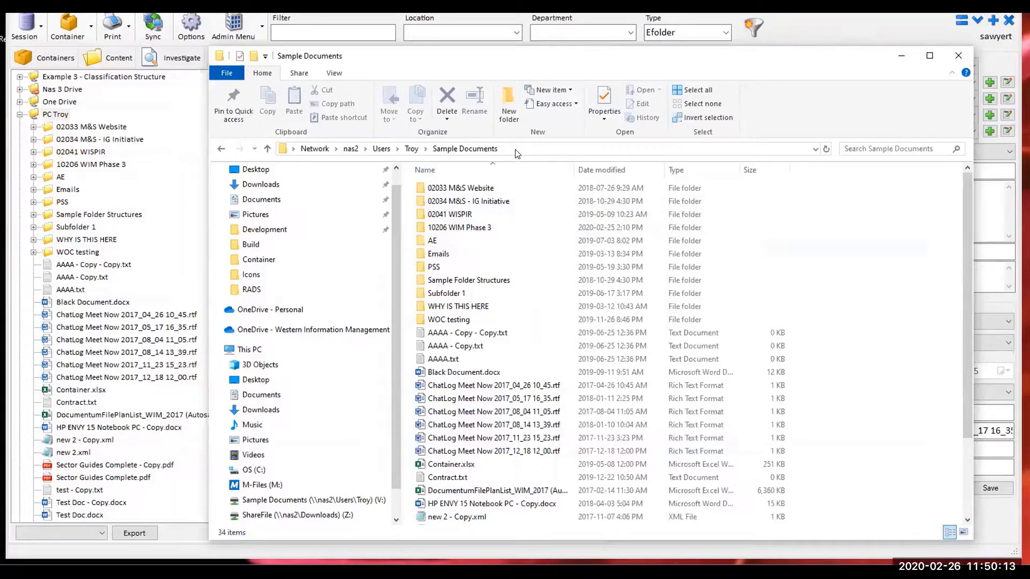
left_click(820, 31)
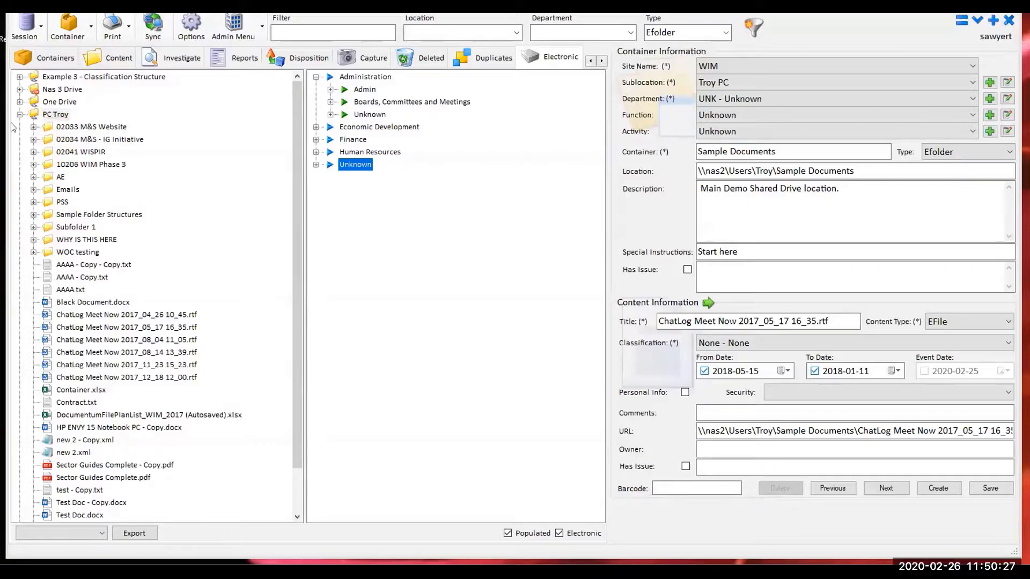
Load the PC Troy profile in the Electronic Profiles dialog, review its settings, and close the dialog without updating the profile.
right_click(47, 116)
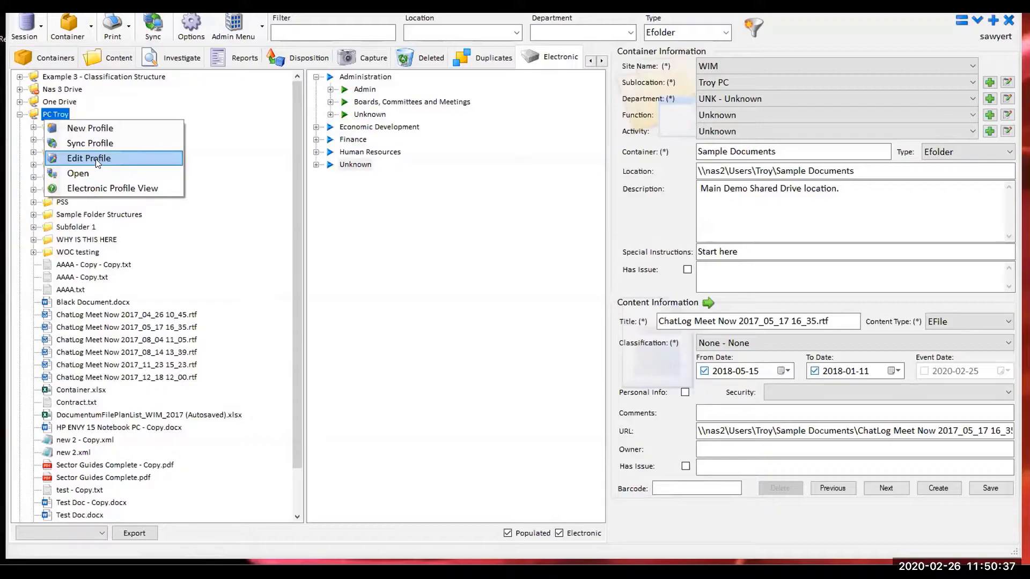
left_click(262, 26)
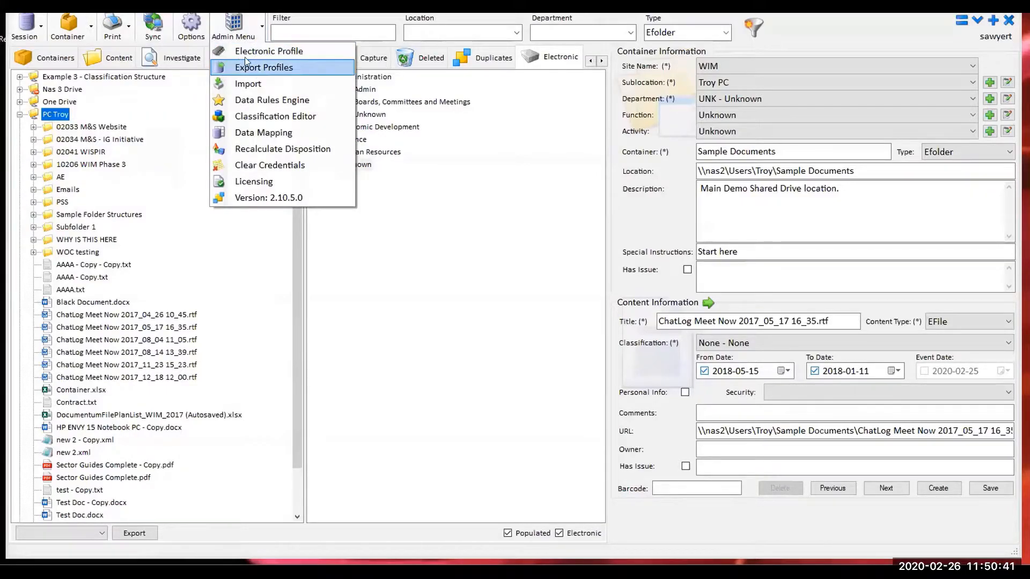
left_click(314, 52)
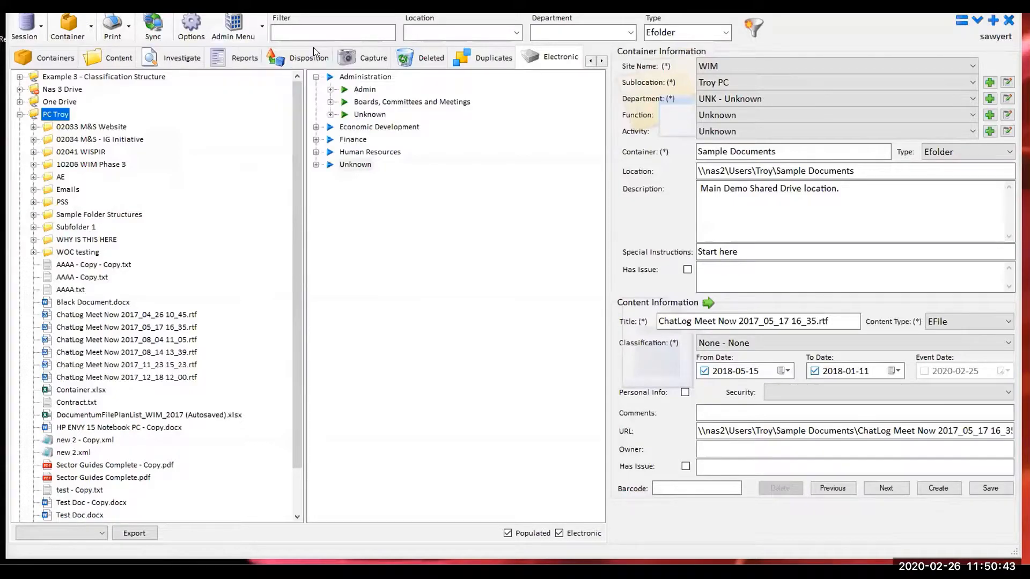
left_click(505, 298)
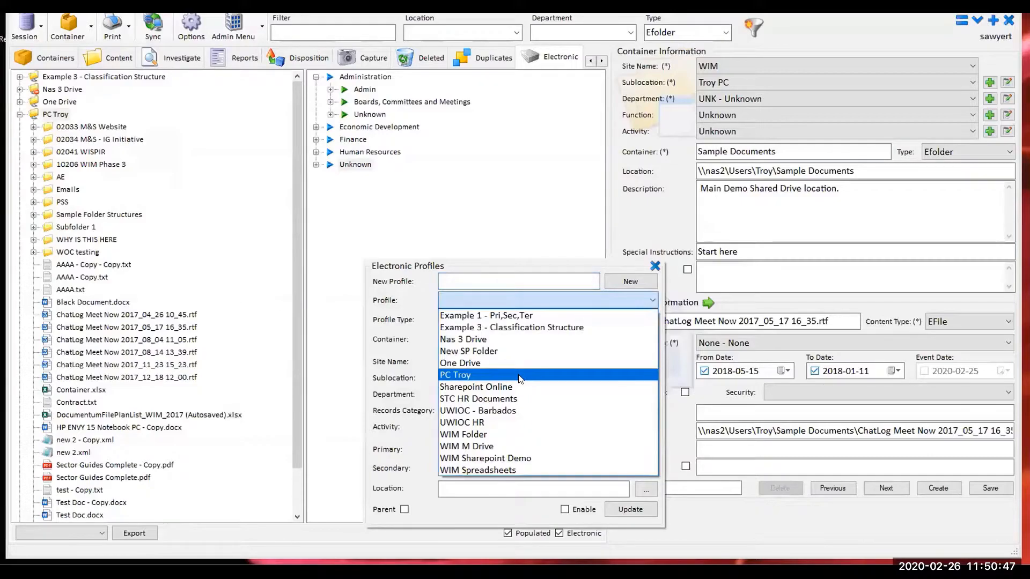
left_click(519, 379)
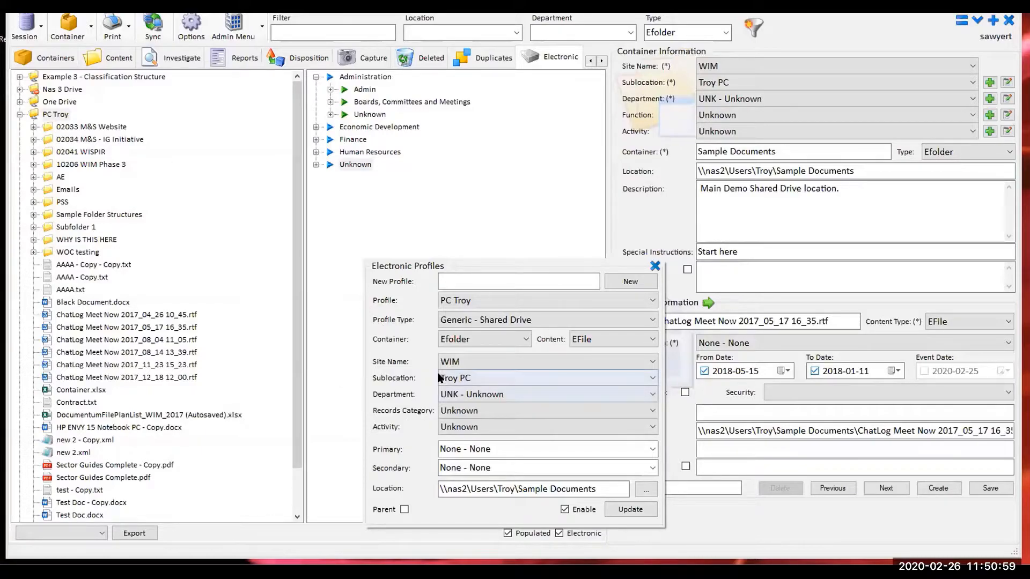
scroll(449, 375, "up", 1)
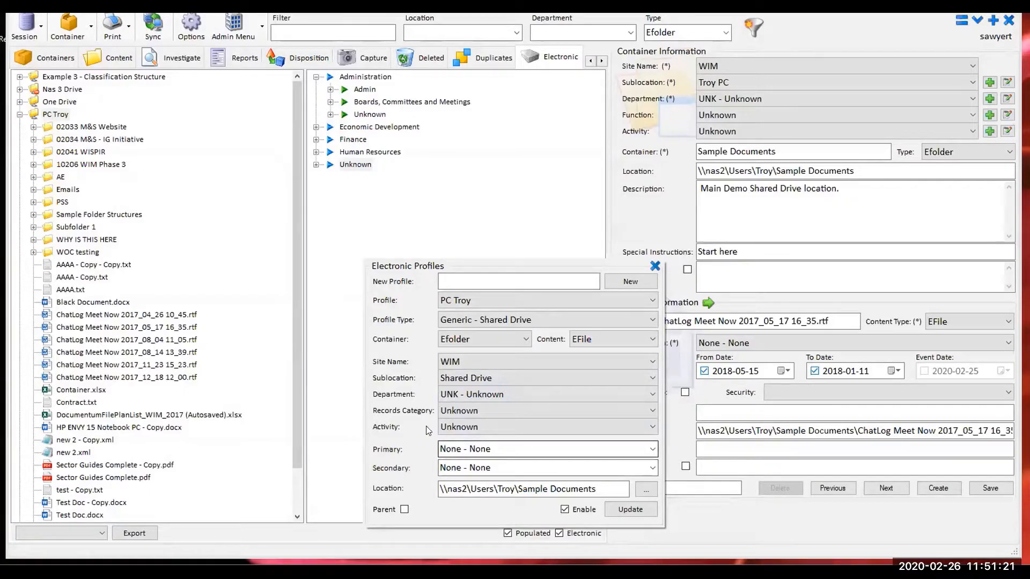
left_click(655, 266)
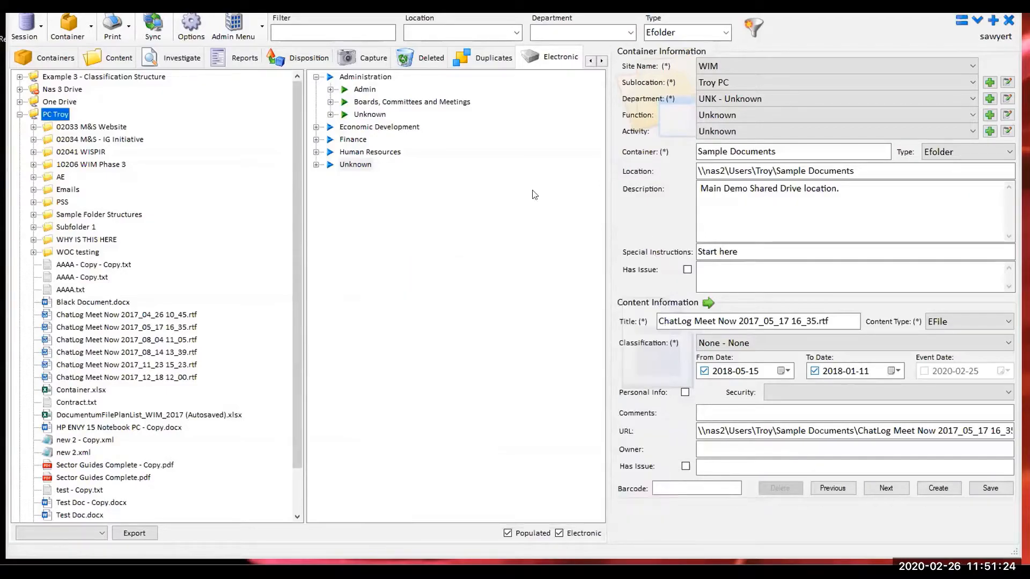
Locate the ChatLog Meet Now 2017_08_04 11_05.rtf record in the function tree and examine the containers catalogued under the Unknown branch.
left_click(105, 338)
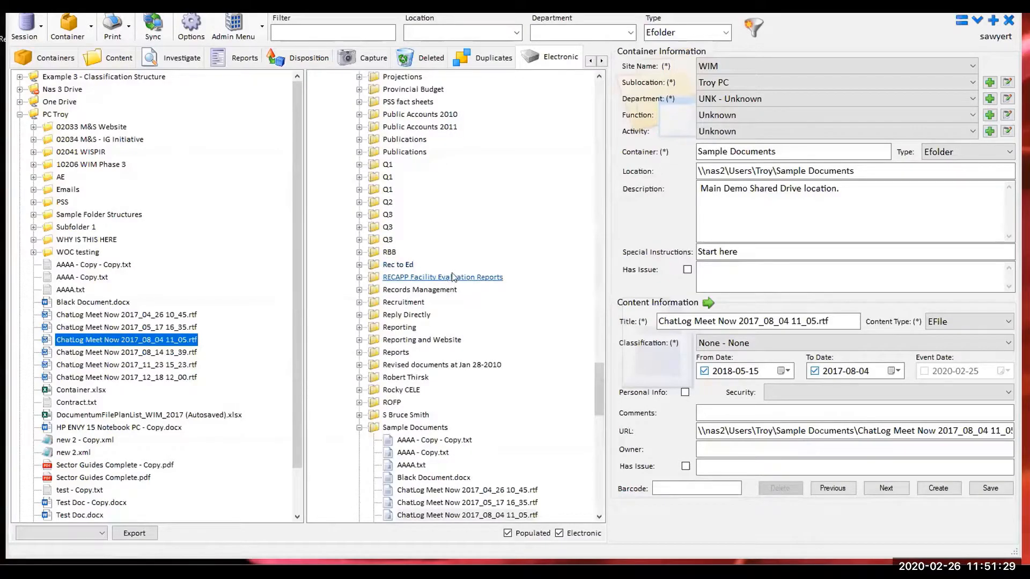
scroll(442, 251, "up", 6)
scroll(442, 250, "up", 5)
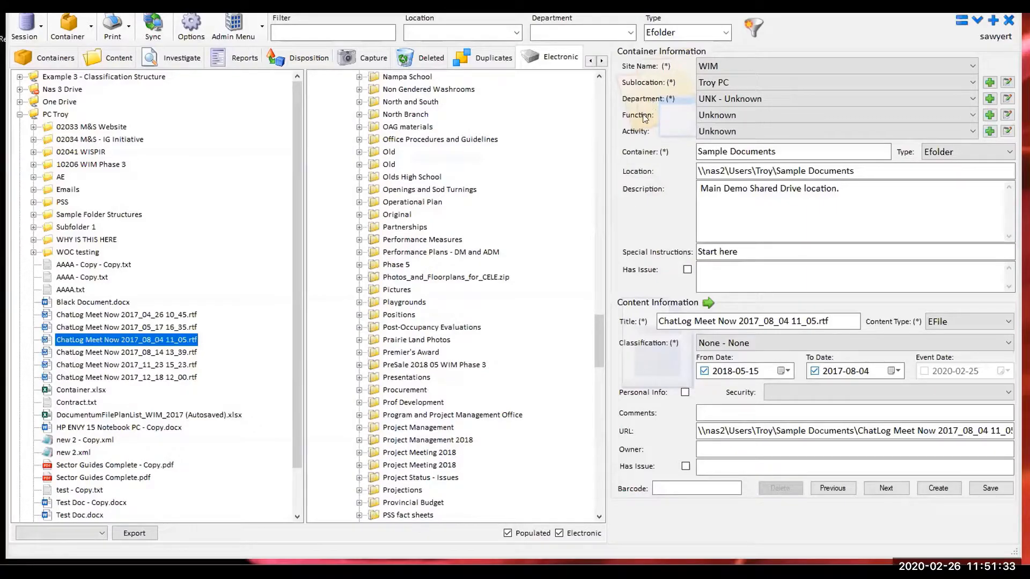
scroll(538, 150, "down", 1)
scroll(439, 172, "up", 20)
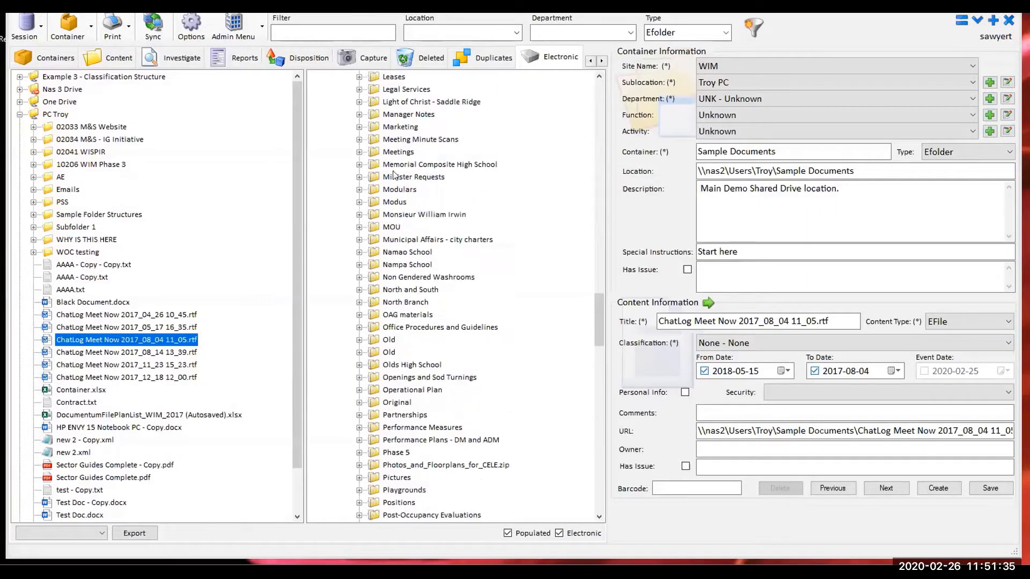
scroll(346, 148, "up", 20)
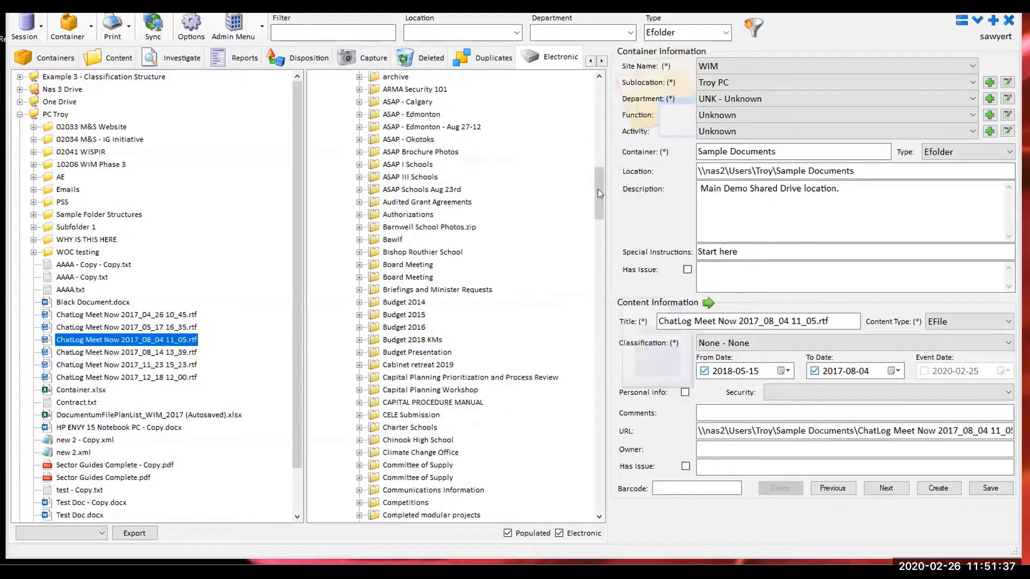
scroll(320, 117, "up", 3)
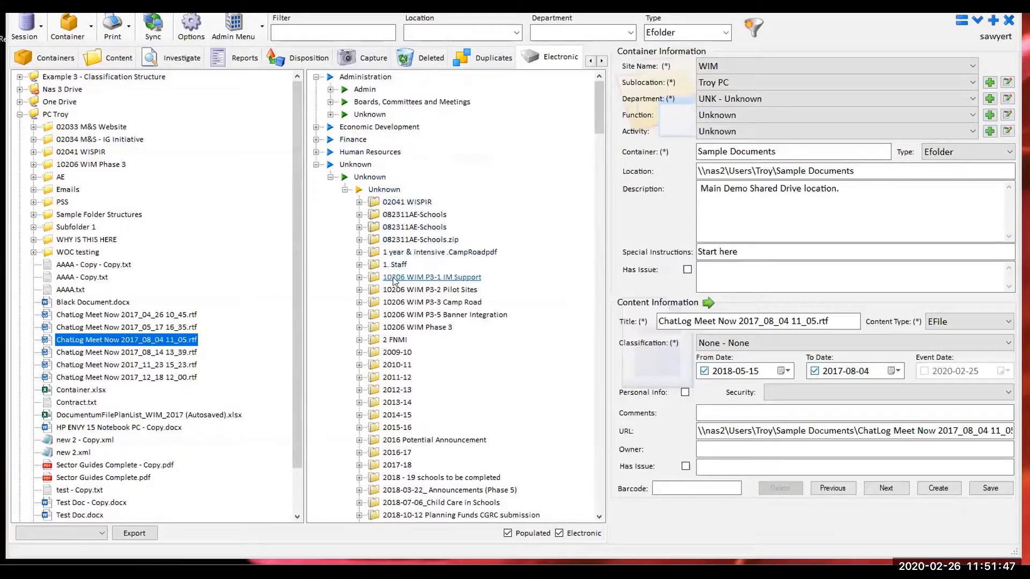
scroll(401, 230, "down", 4)
scroll(397, 267, "down", 20)
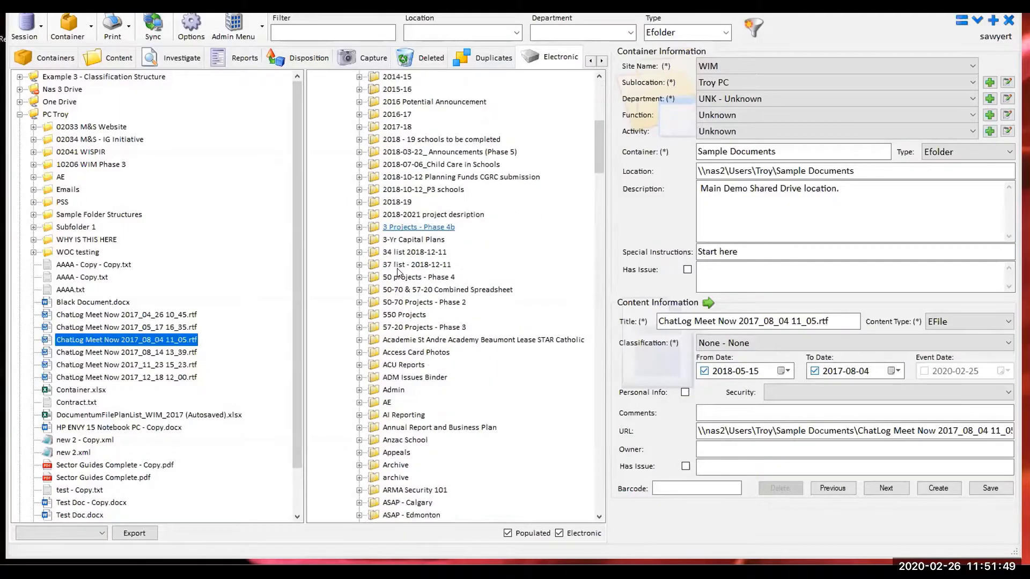
scroll(437, 308, "down", 20)
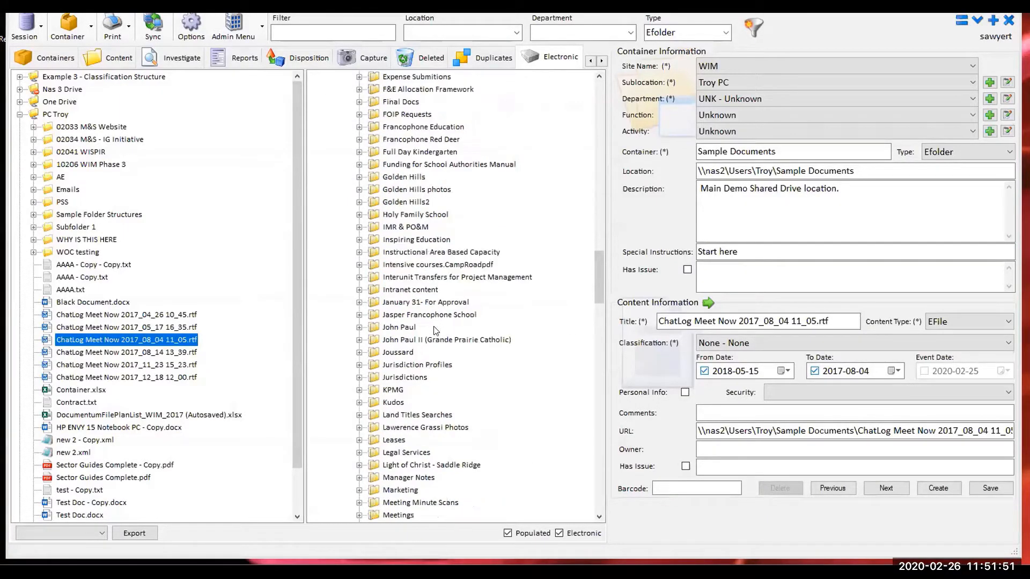
scroll(434, 335, "down", 2)
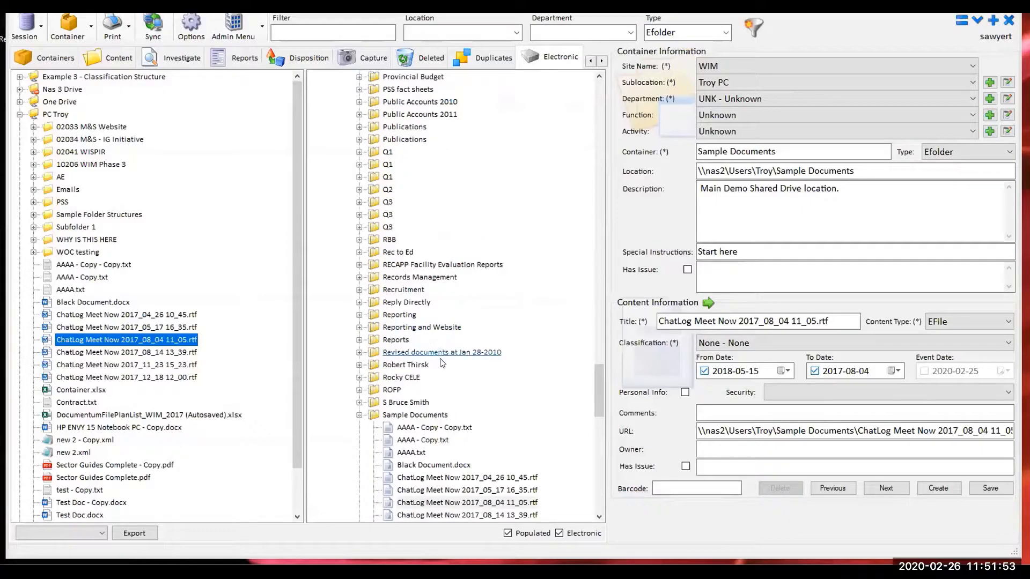
scroll(424, 380, "down", 3)
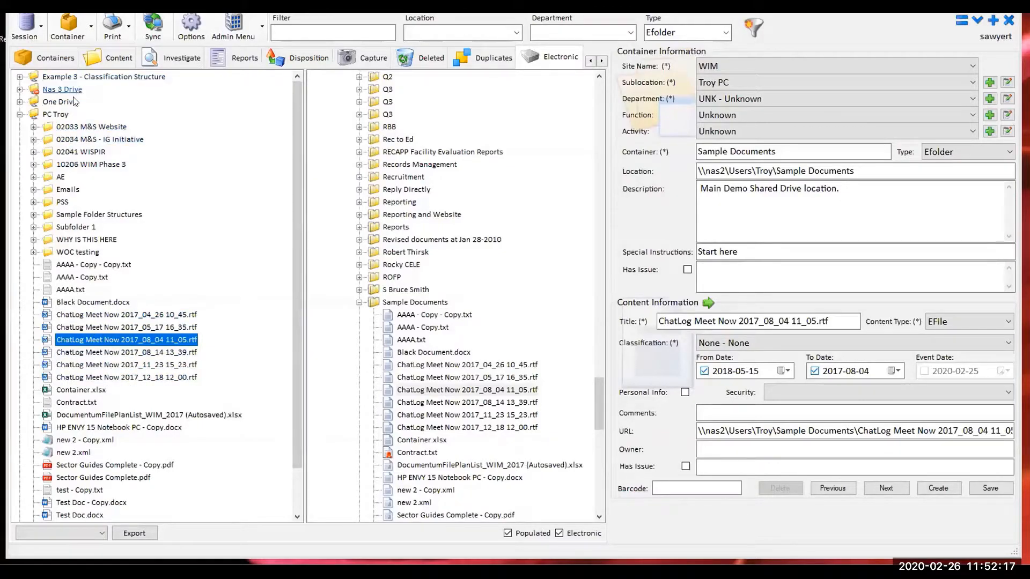
Open the WIM Spreadsheets source's electronic profile for editing, review its default settings and location, and close it without changes.
scroll(70, 128, "down", 2)
right_click(92, 515)
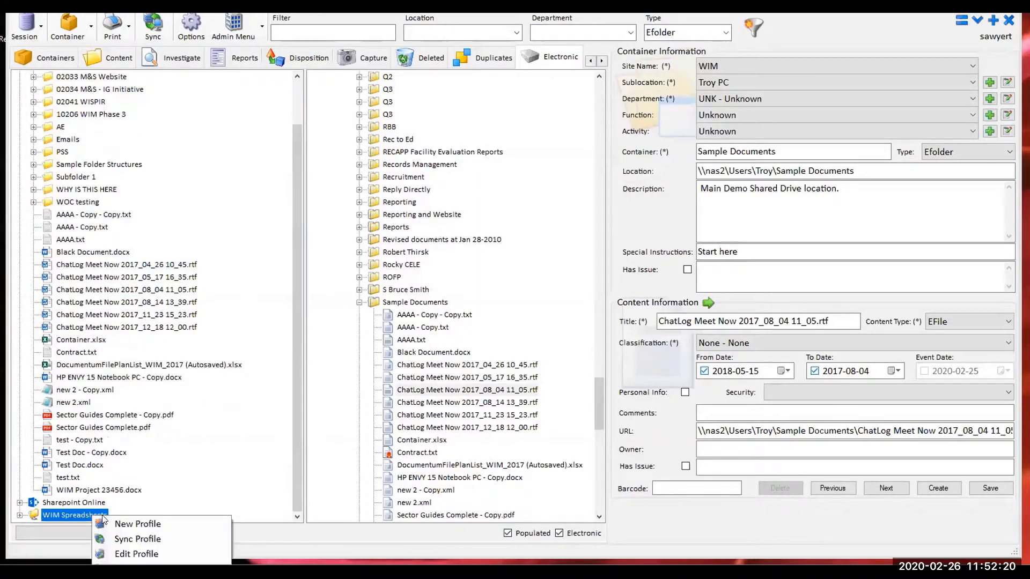
left_click(134, 558)
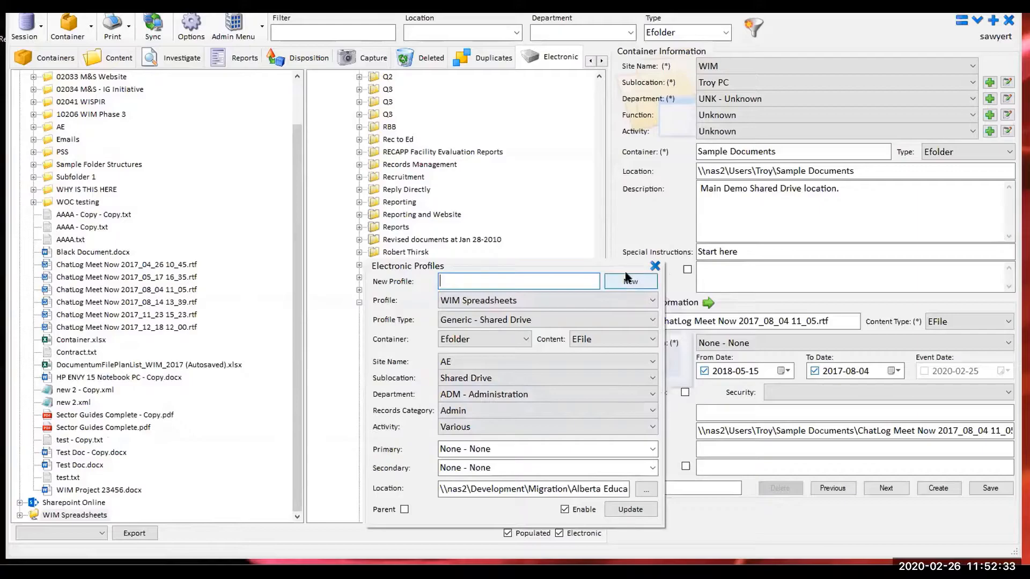
left_click(654, 266)
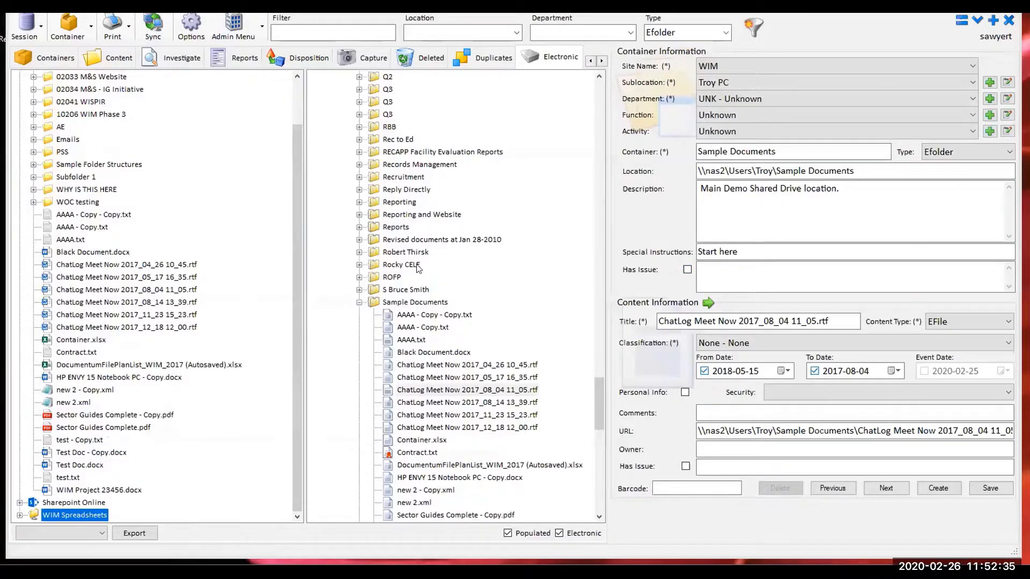
Recatalogue the PC Troy folder WOC testing under department FIN - Finance, function Boards, Committees and Meetings, activity Various, and update the container.
scroll(418, 269, "up", 15)
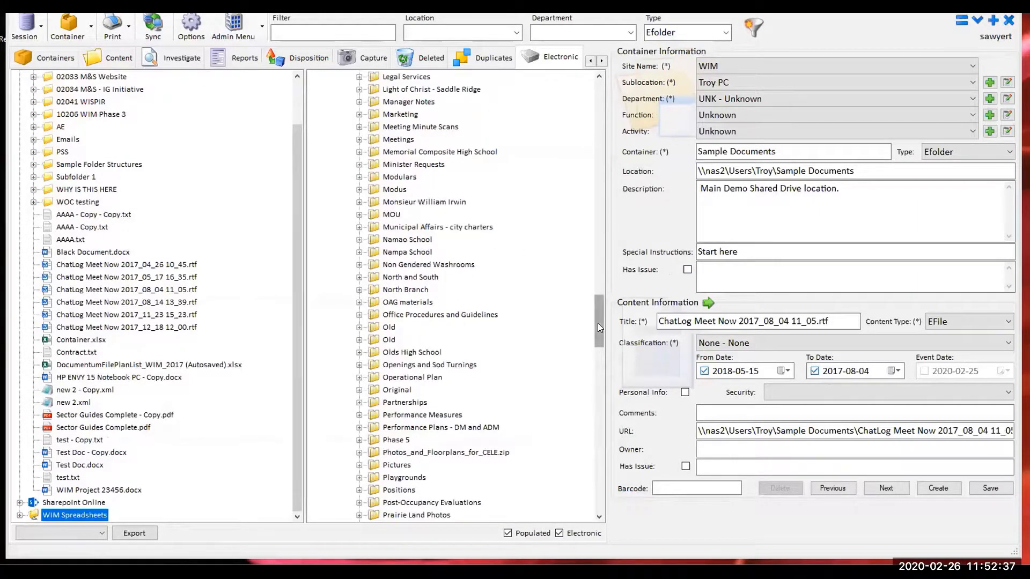
left_click_drag(598, 323, 604, 108)
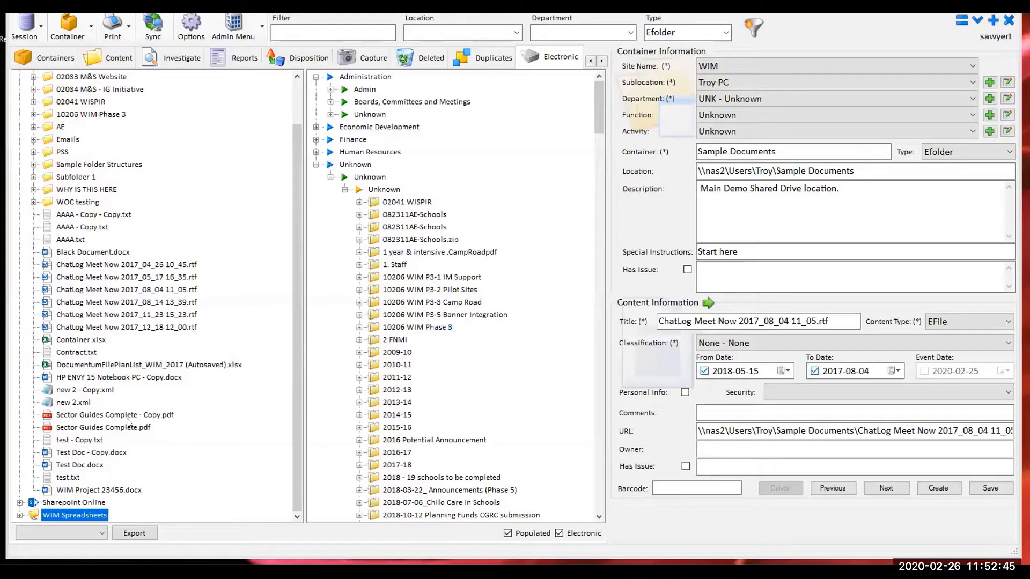
scroll(91, 182, "up", 2)
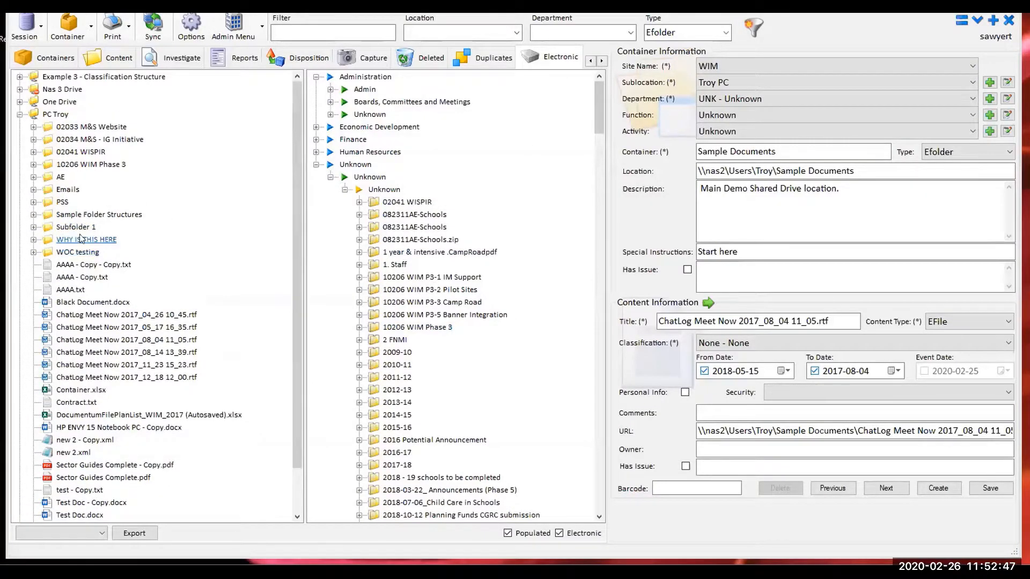
left_click(78, 252)
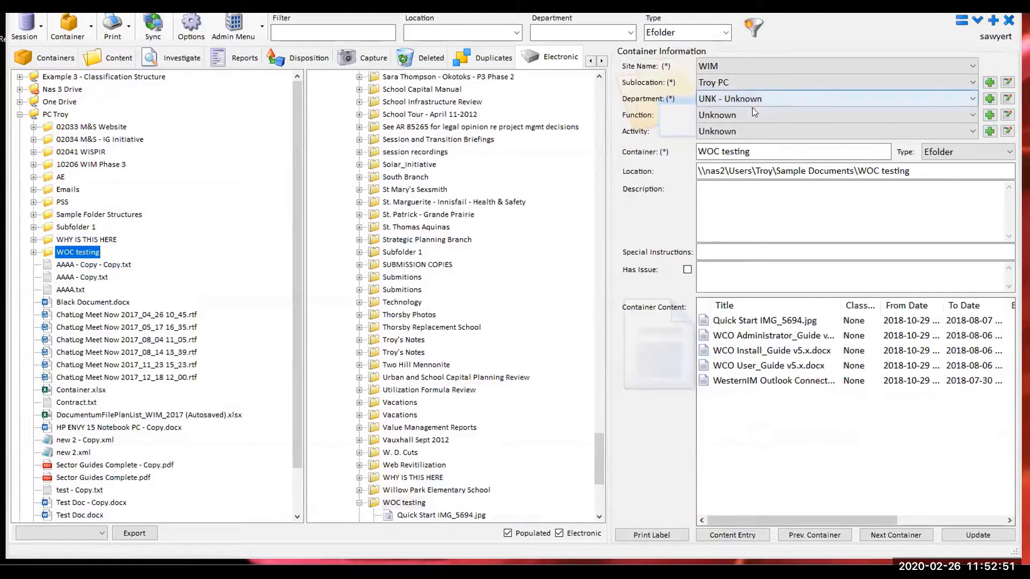
left_click(727, 99)
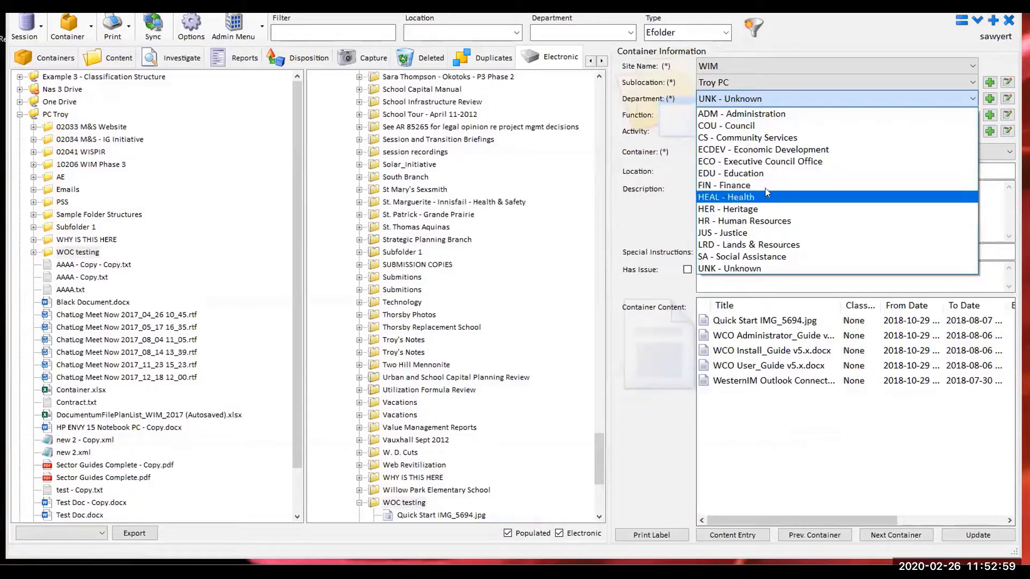
left_click(742, 185)
left_click(728, 112)
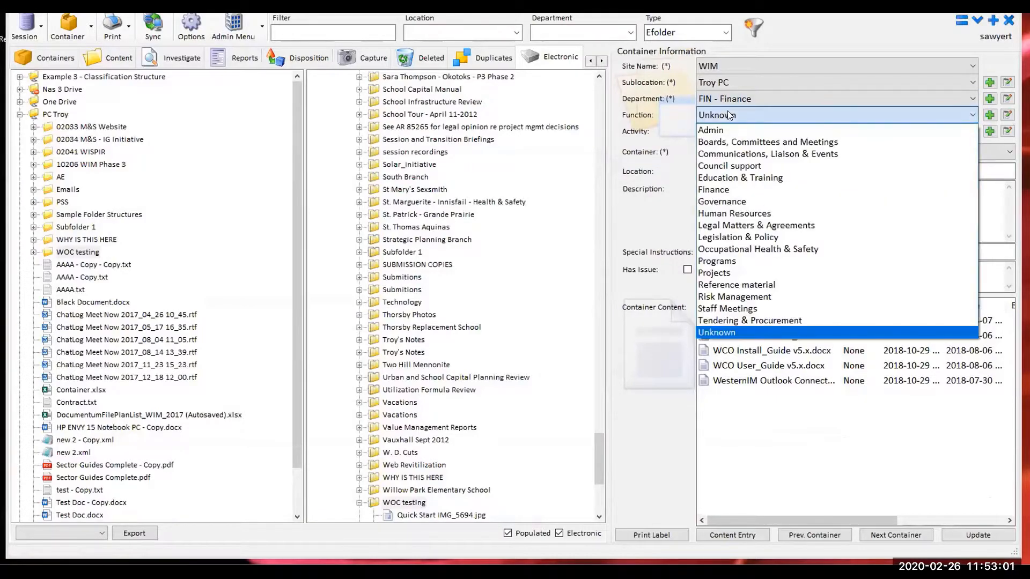
left_click(733, 144)
left_click(742, 133)
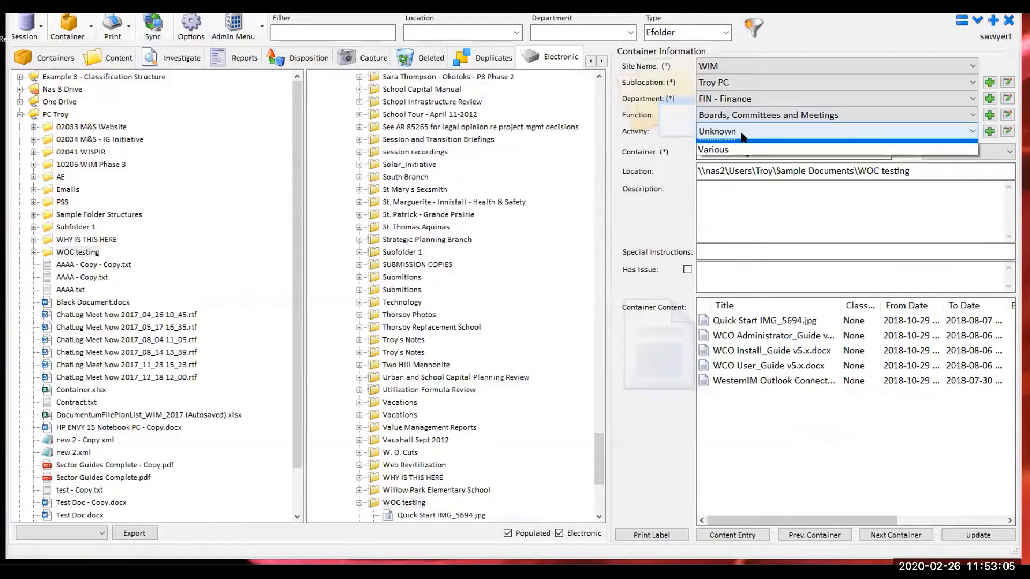
left_click(732, 159)
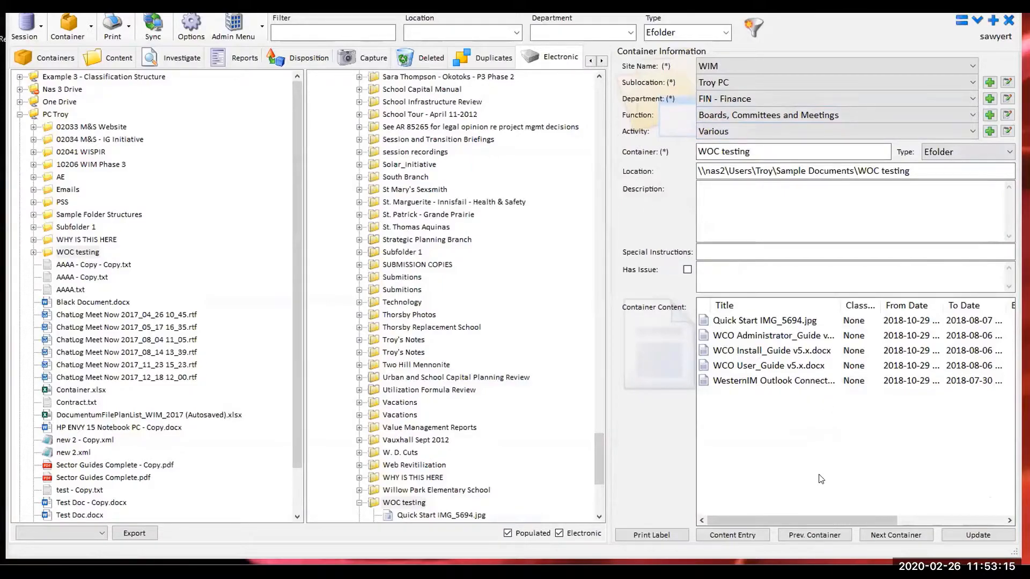
left_click(967, 528)
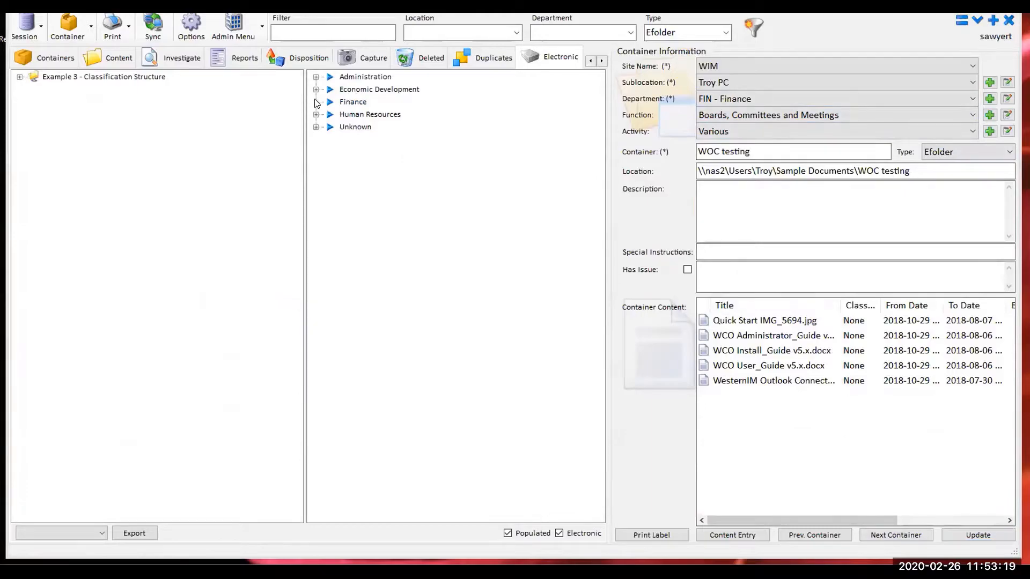
Expand Finance, Boards, Committees and Meetings, Various down to the WOC testing container and open its Quick Start IMG_5694.jpg record.
left_click(316, 101)
left_click(330, 115)
left_click(345, 127)
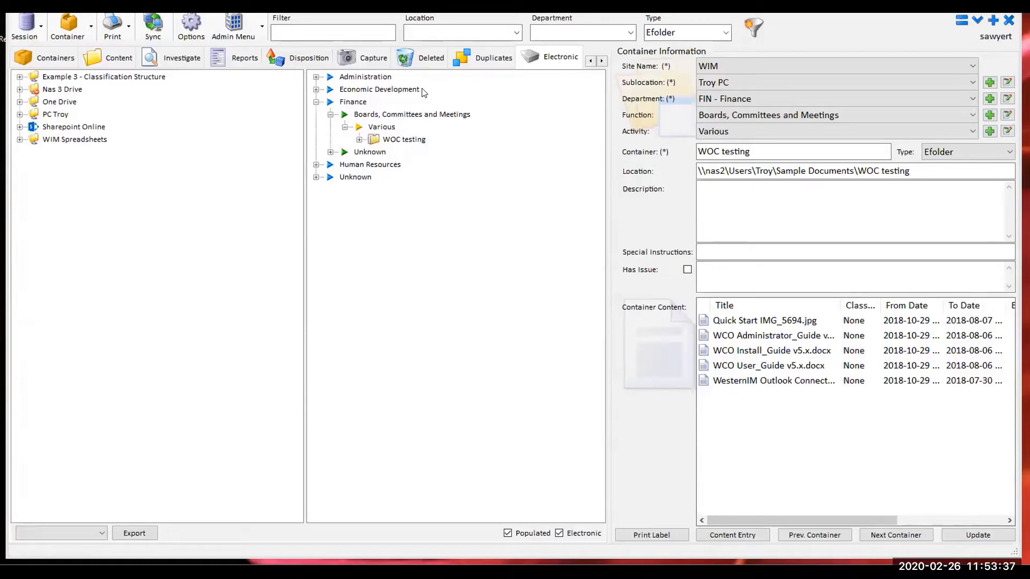
left_click(406, 140)
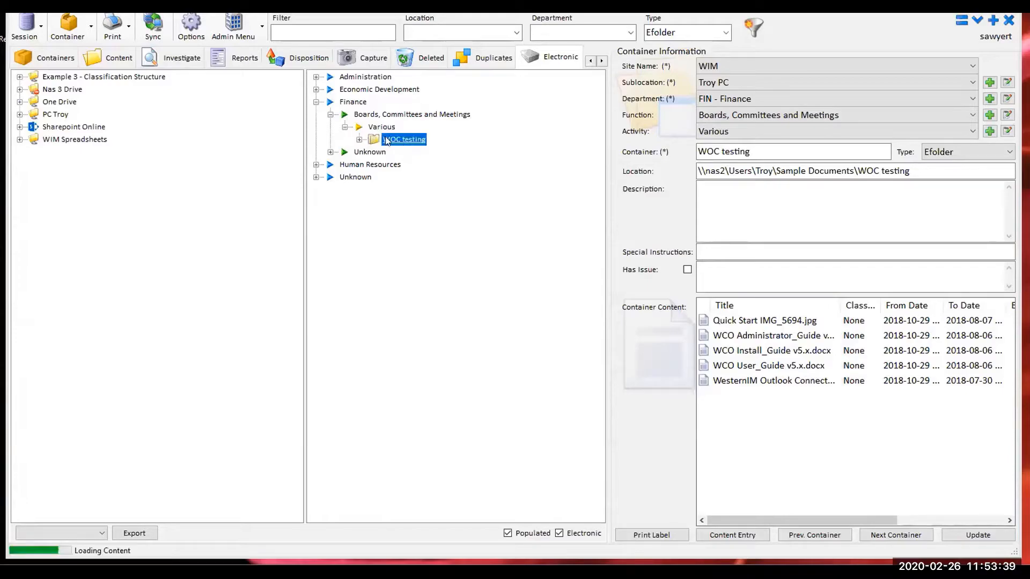
left_click(359, 140)
left_click(423, 152)
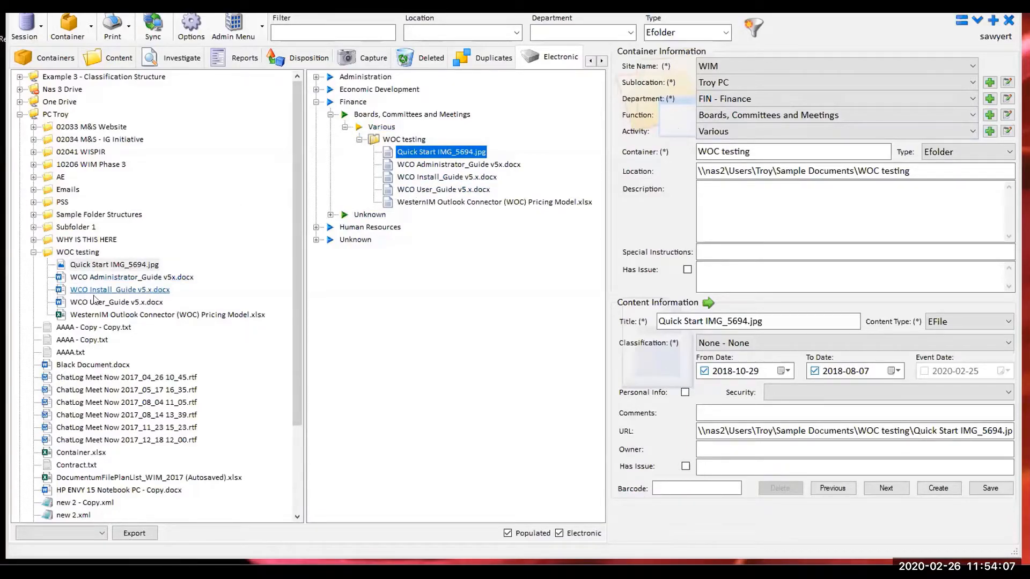
Bulk move the PC Troy file test - Copy.txt into the WOC testing container and open its record there.
scroll(86, 431, "down", 1)
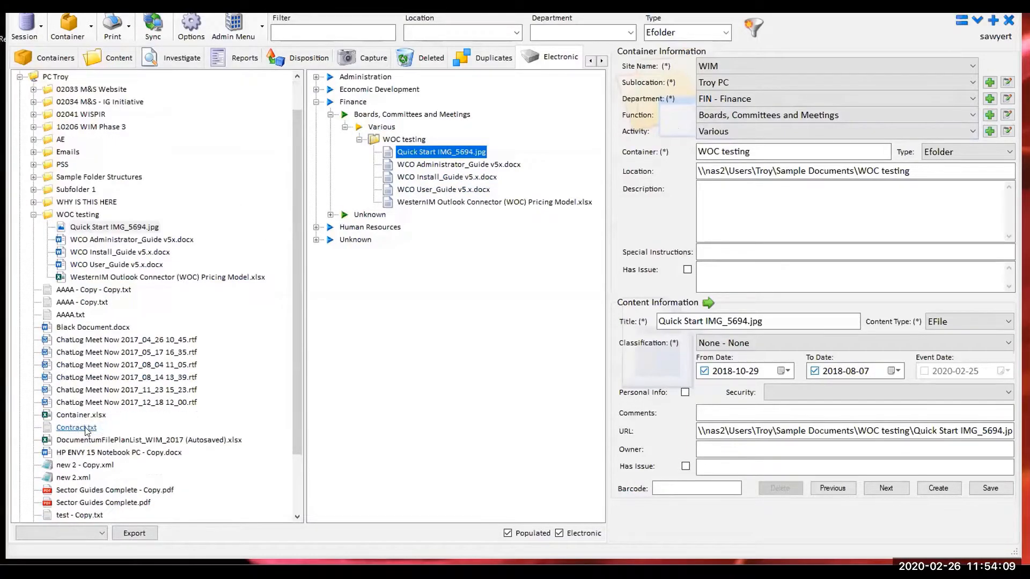
scroll(86, 430, "down", 1)
scroll(119, 398, "down", 1)
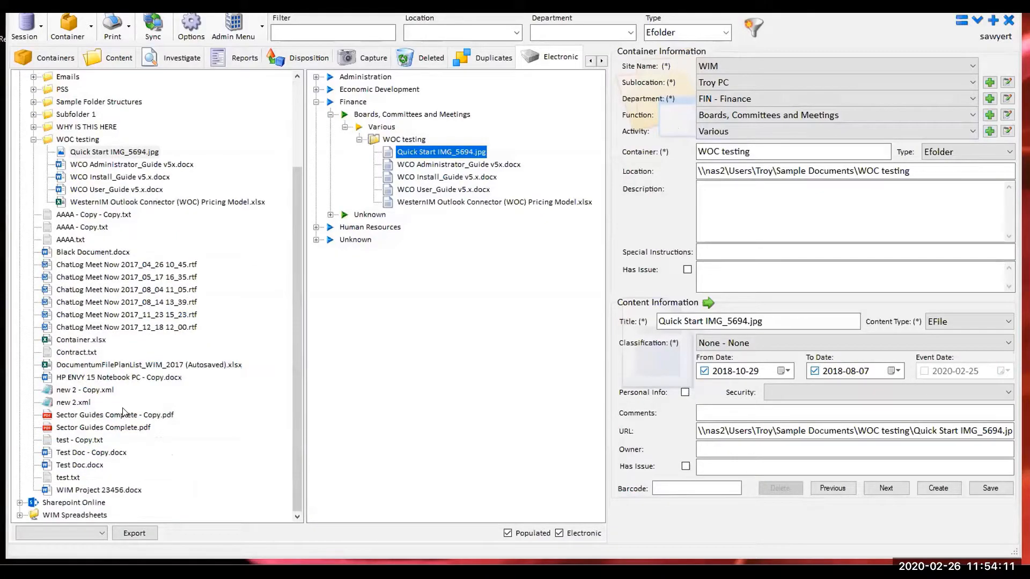
left_click(74, 443)
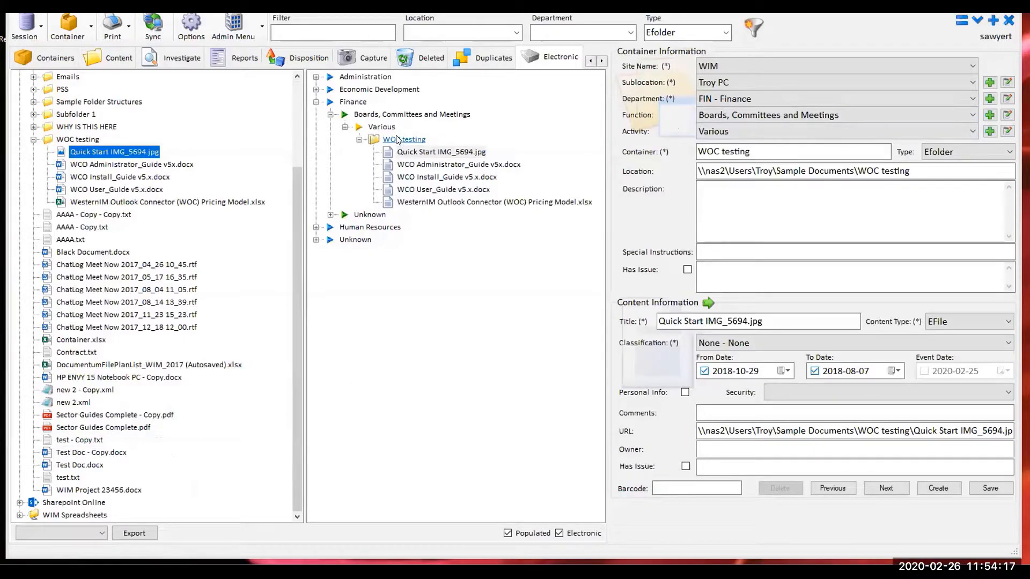
right_click(384, 140)
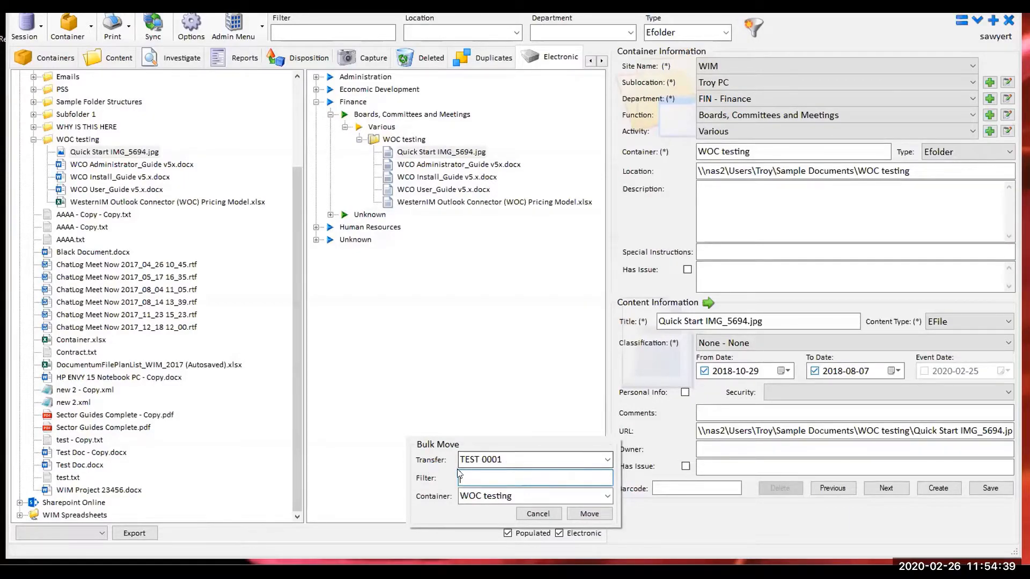
left_click(590, 514)
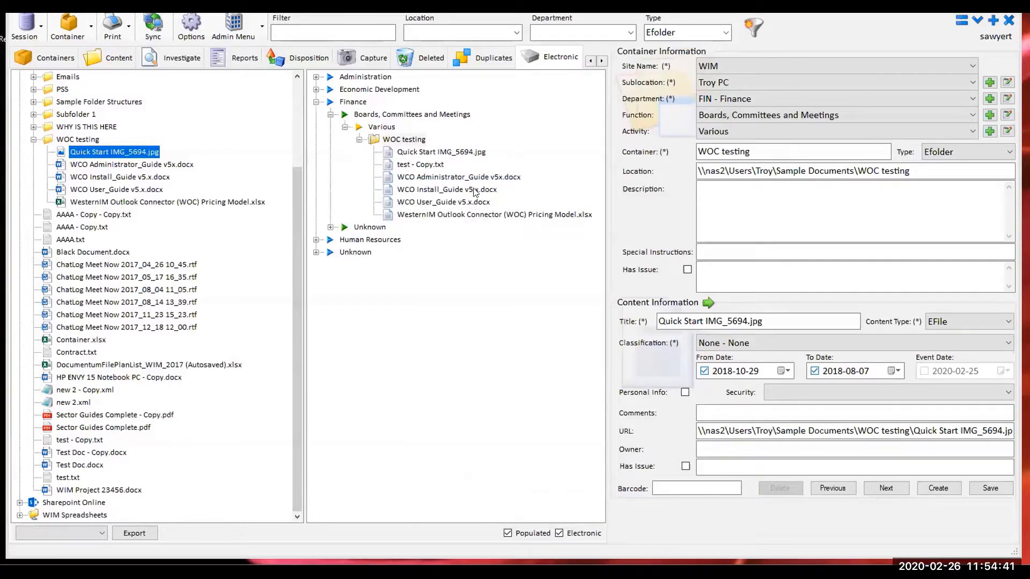
left_click(418, 167)
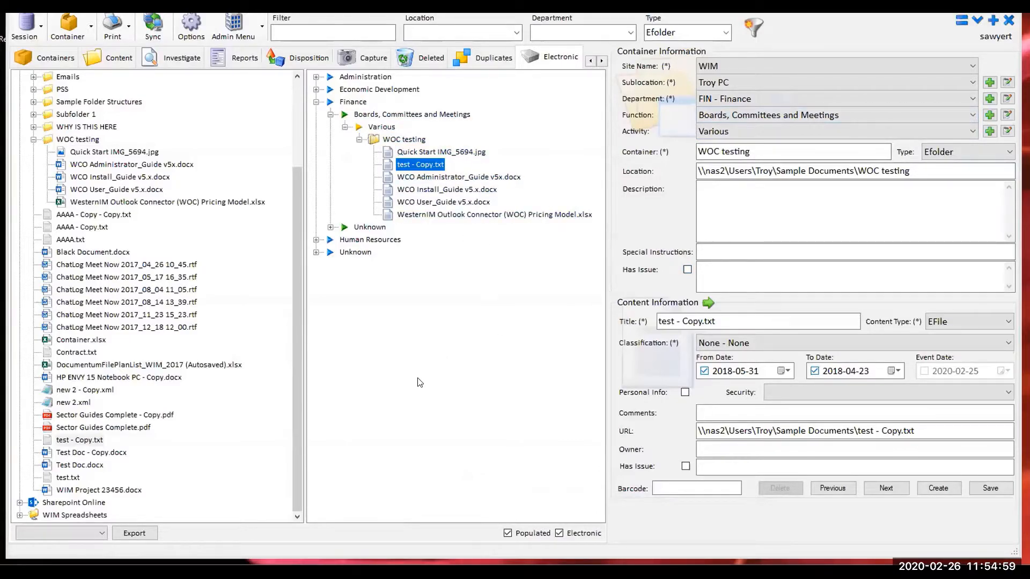
Open the Data Rules Engine and check which editor views are available, keeping Rules Mapping selected.
scroll(275, 244, "up", 3)
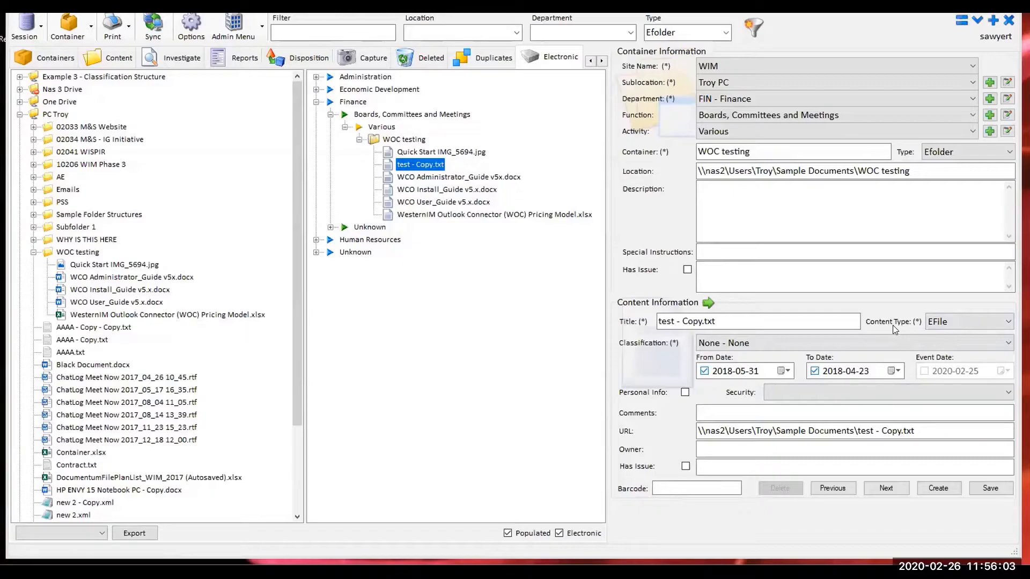
left_click(247, 28)
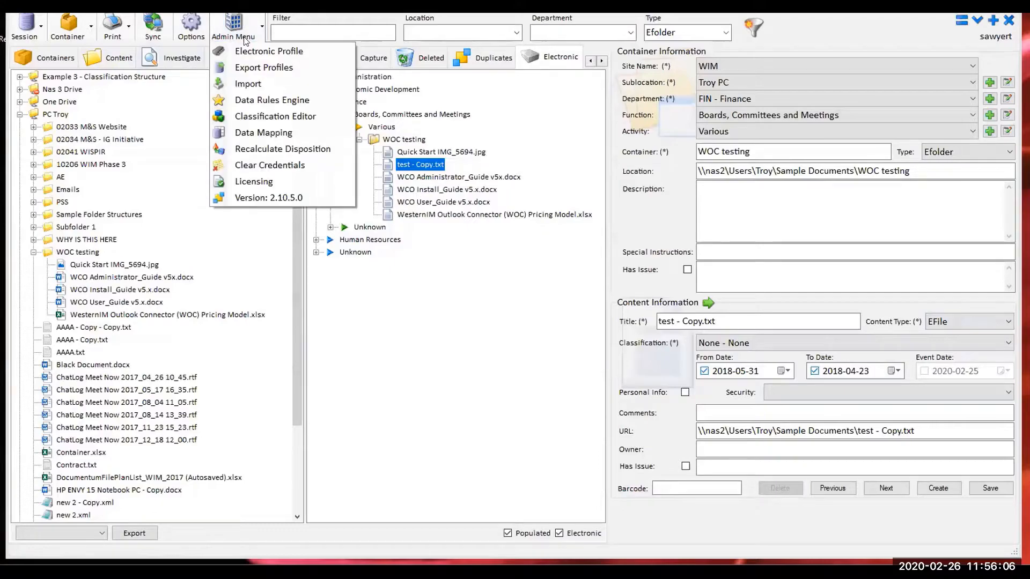
left_click(269, 107)
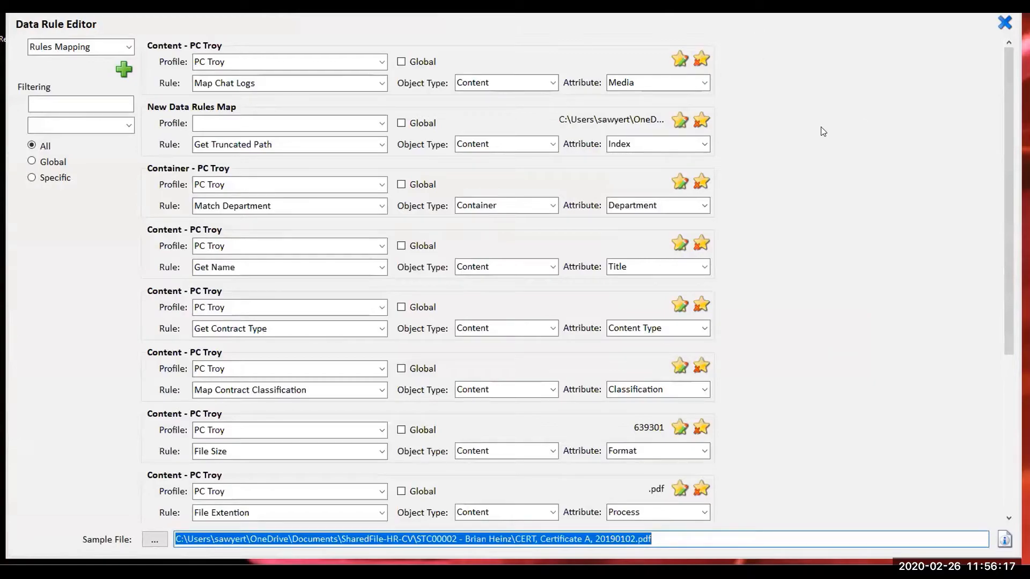
left_click(129, 47)
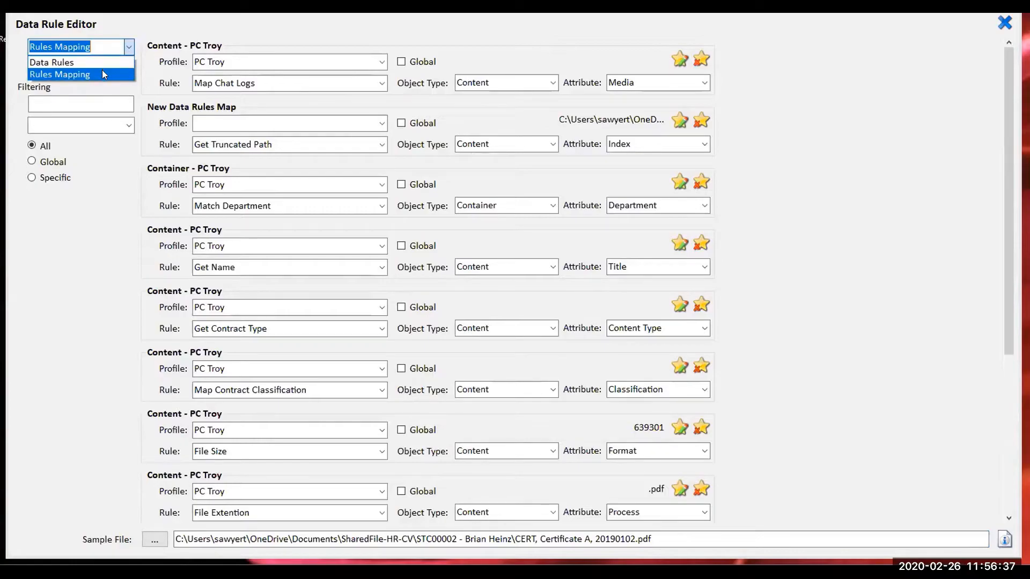
left_click(817, 182)
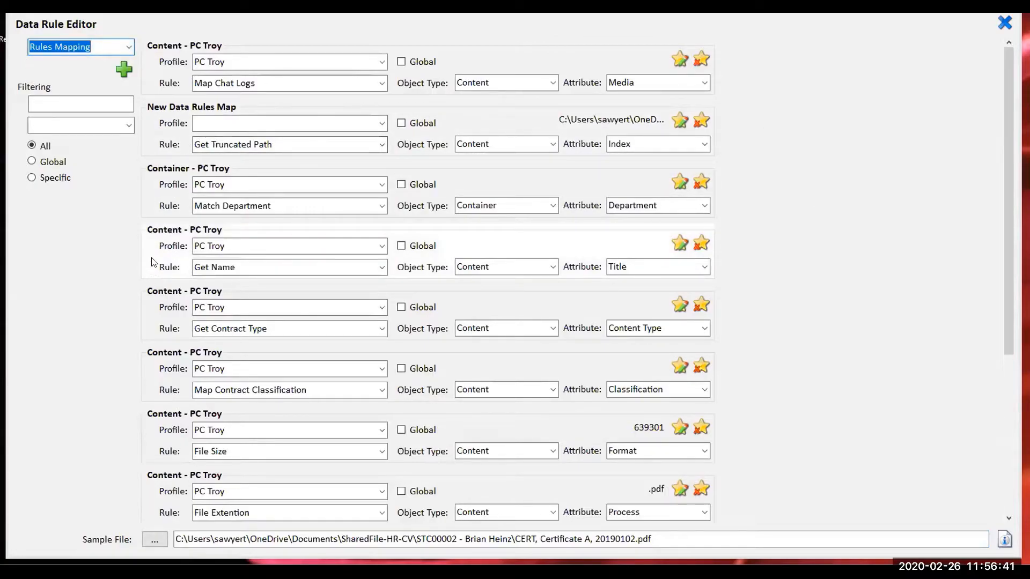
Examine the PC Troy content mappings for the Get Contract Type, Map Contract Classification, Get Name and File Size rules.
left_click(375, 328)
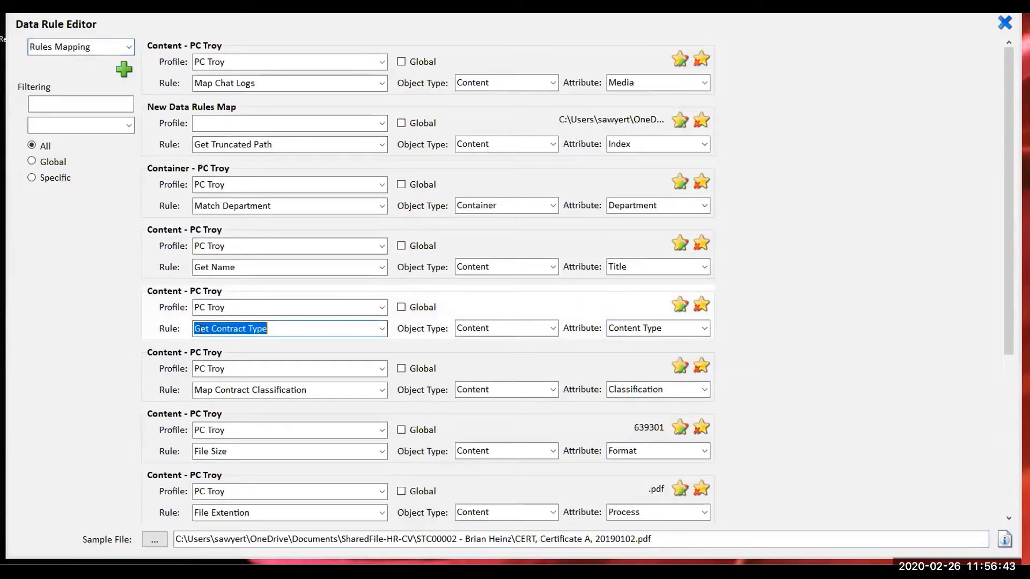
left_click(271, 330)
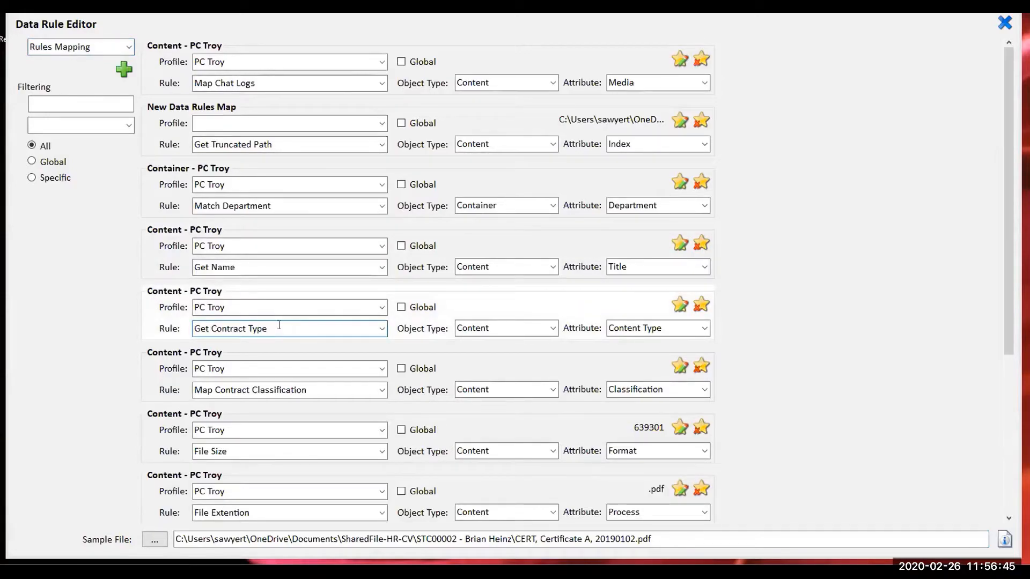
left_click_drag(268, 329, 195, 329)
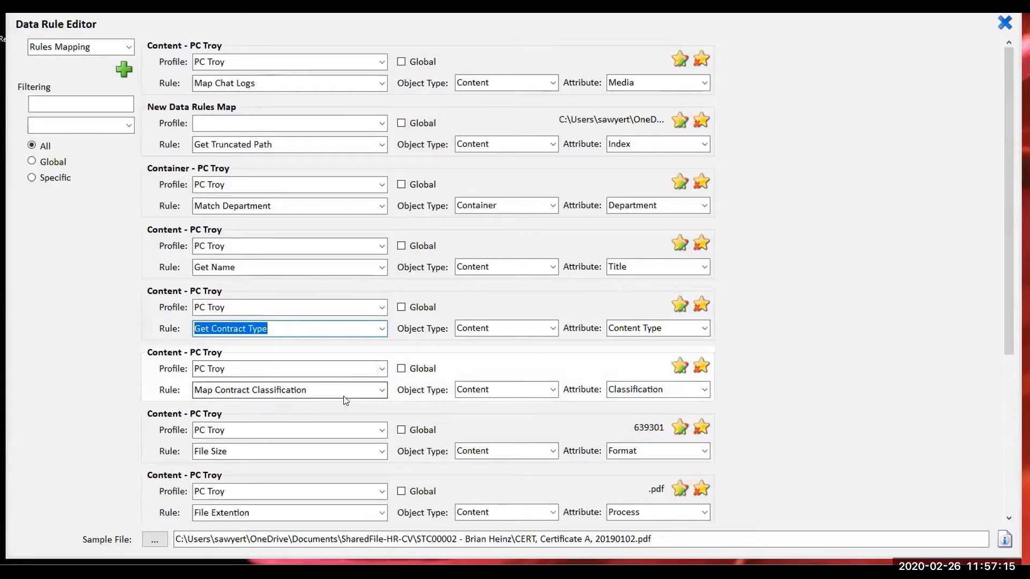
left_click(191, 390)
left_click(300, 324)
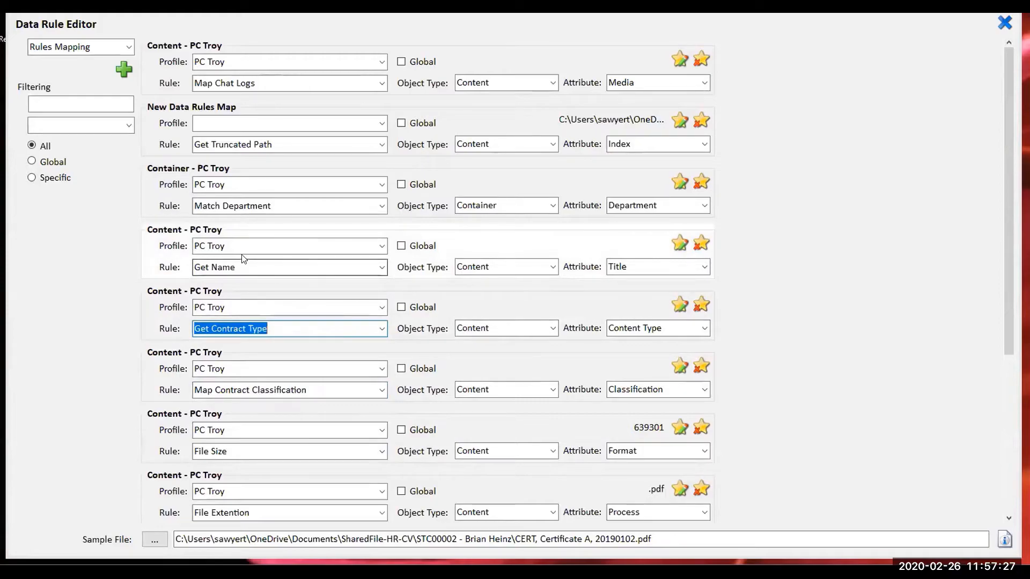
left_click(203, 266)
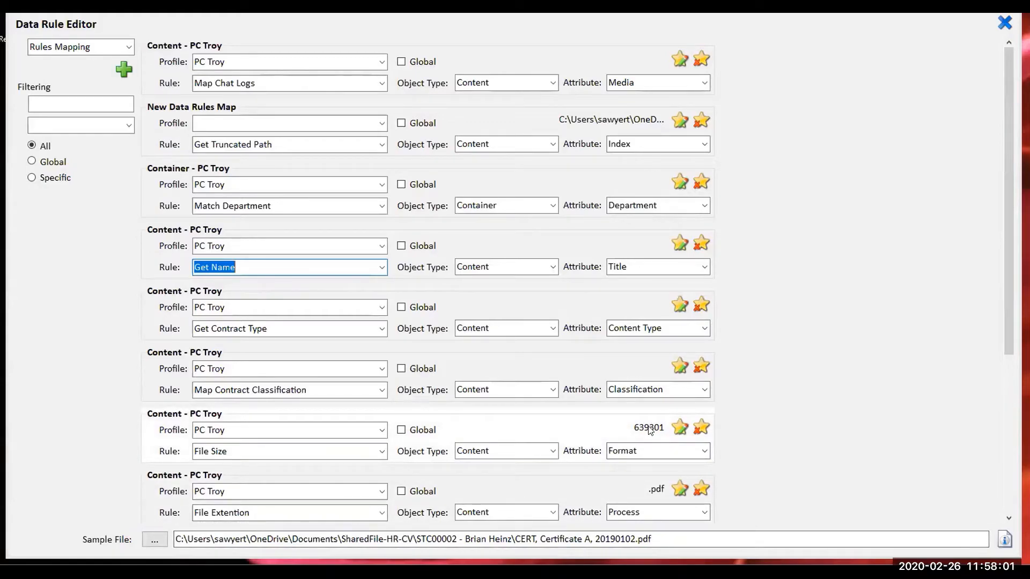
left_click(245, 450)
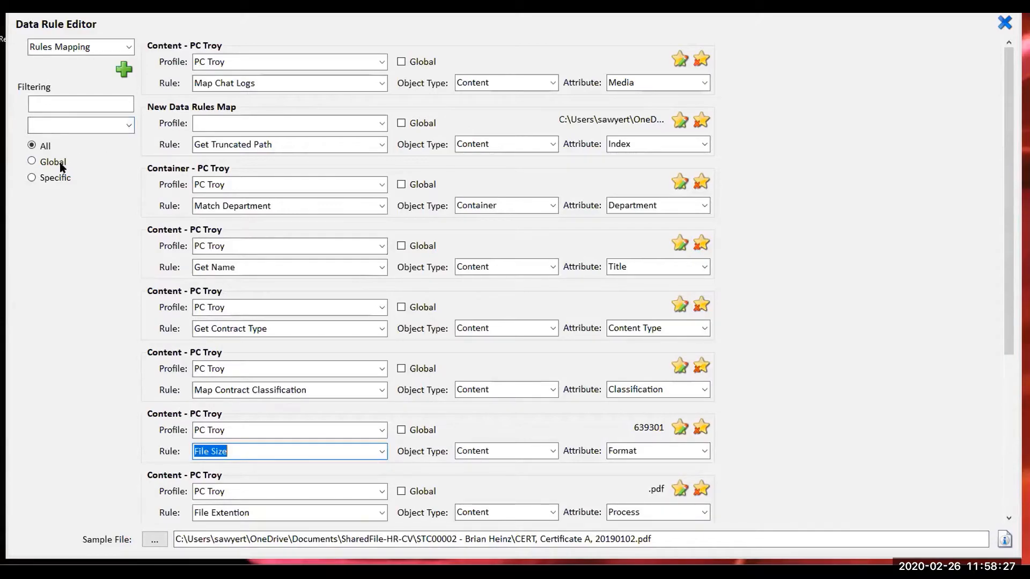
Filter the rule mappings to the PC Troy profile and limit them to Specific rules.
left_click(129, 125)
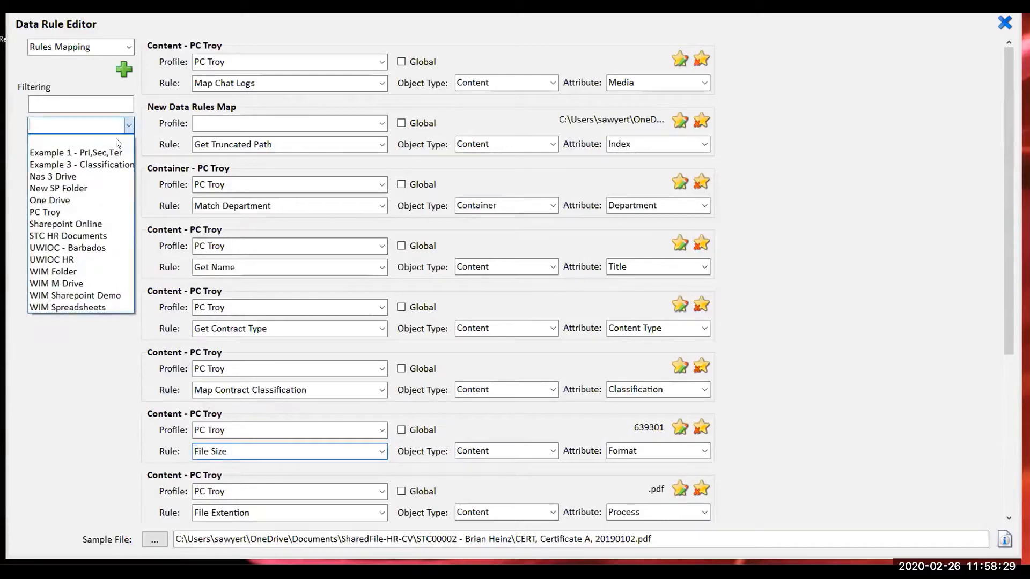
left_click(77, 213)
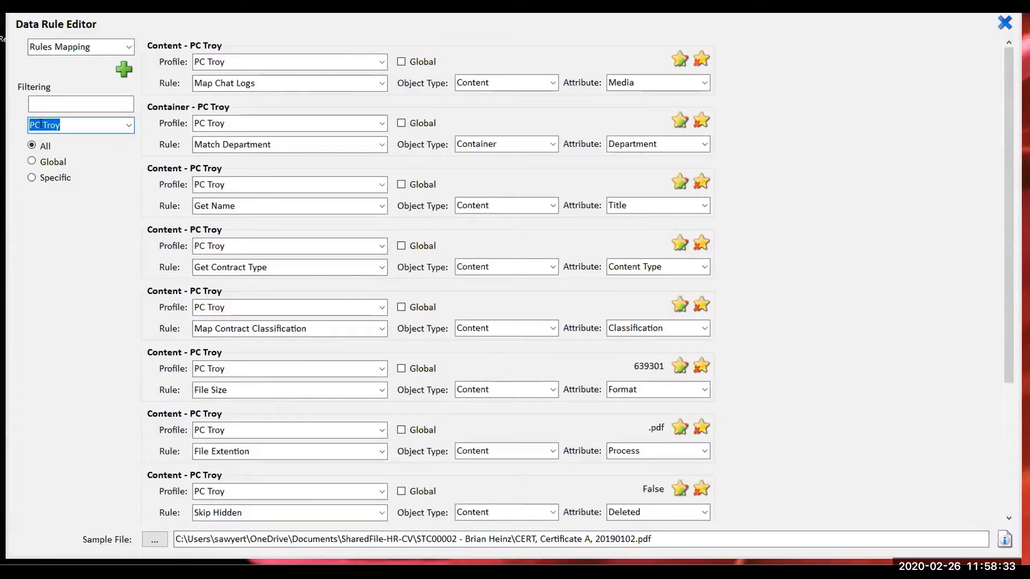
left_click(47, 180)
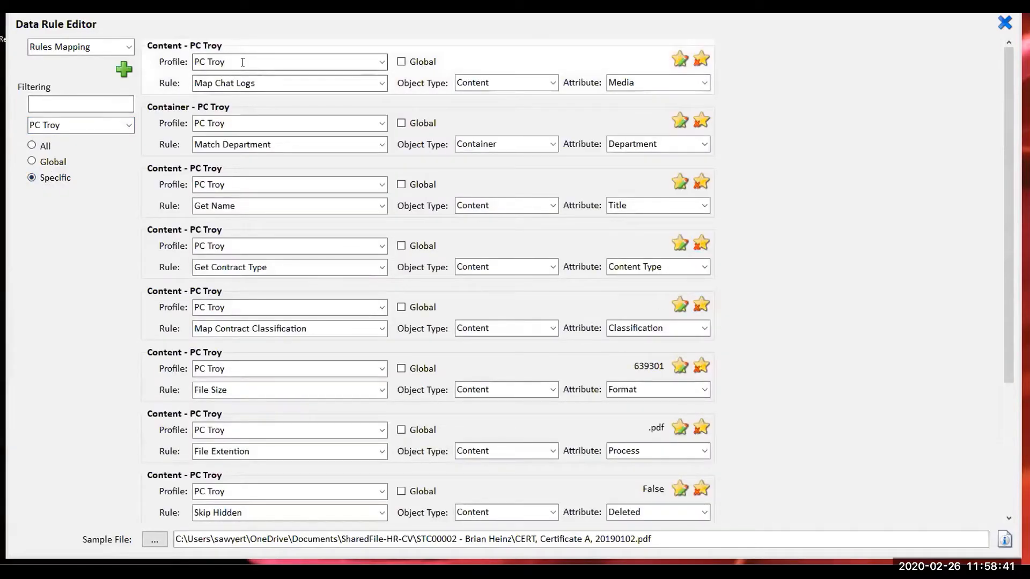
left_click_drag(242, 63, 185, 63)
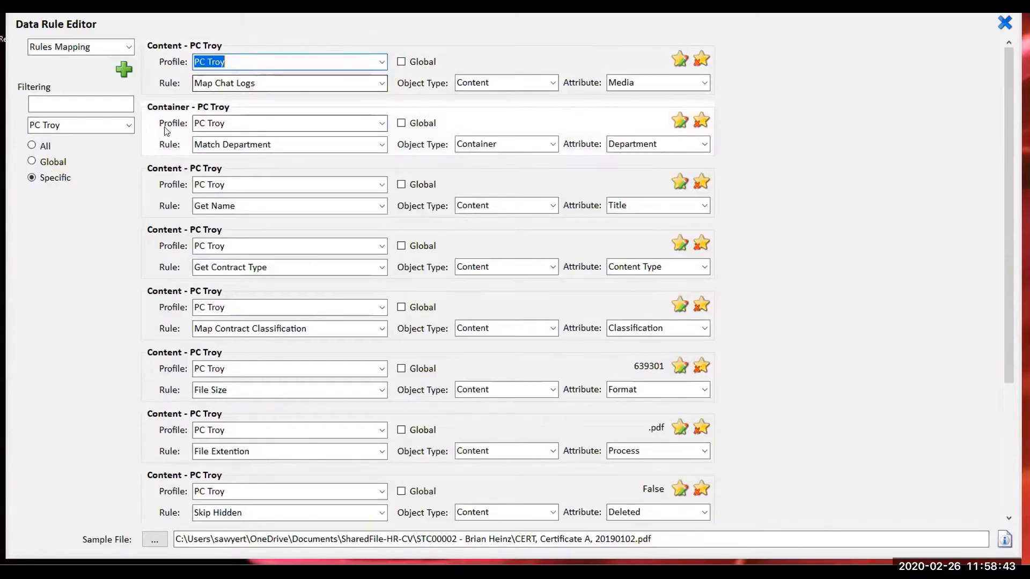
Try filtering the rule mappings by the text Troy, clear that text, and close the Data Rule Editor.
left_click(112, 105)
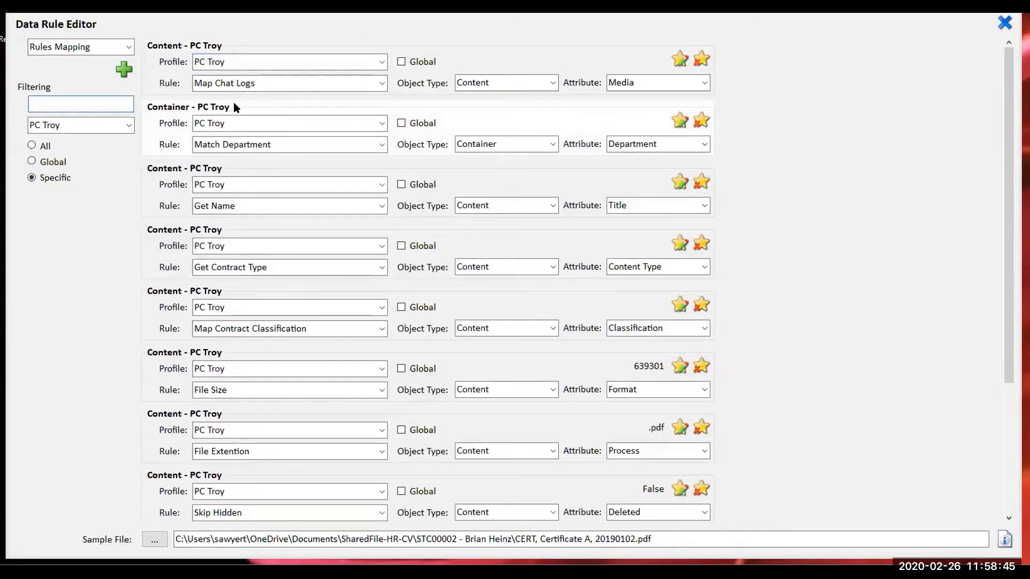
type("Troy")
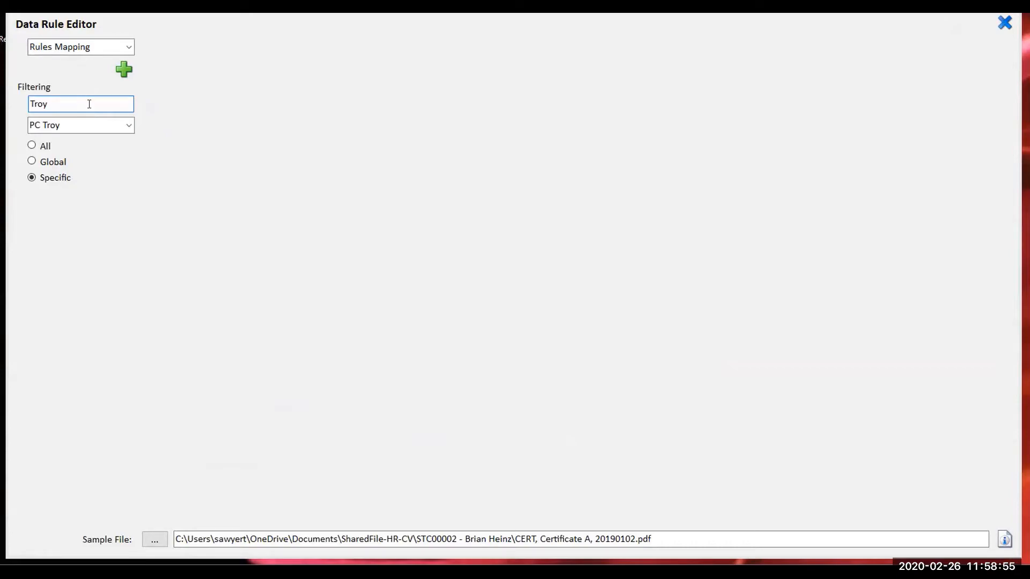
key("BackSpace")
key("BackSpace")
key("BackSpace")
key("BackSpace")
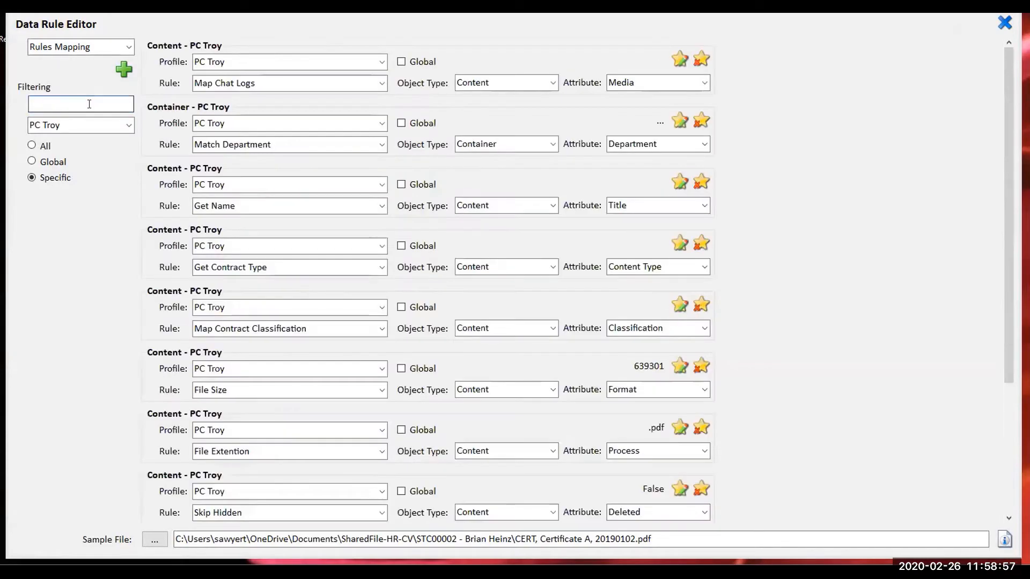
left_click(1004, 22)
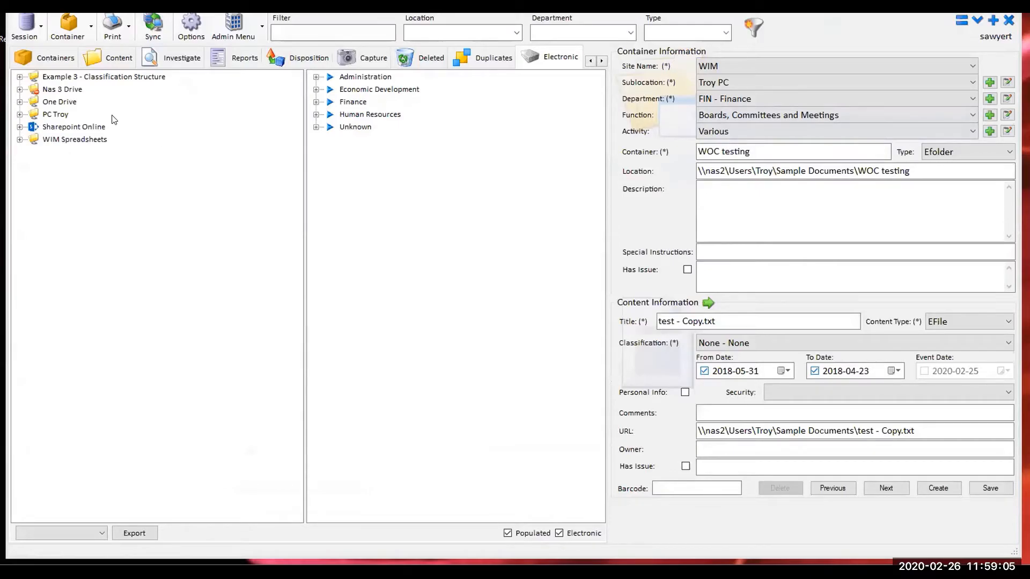
Expand PC Troy, 10206 WIM Phase 3, Contract, open the EDRMS Contract with Apple record, and locate it in the function tree.
left_click(20, 115)
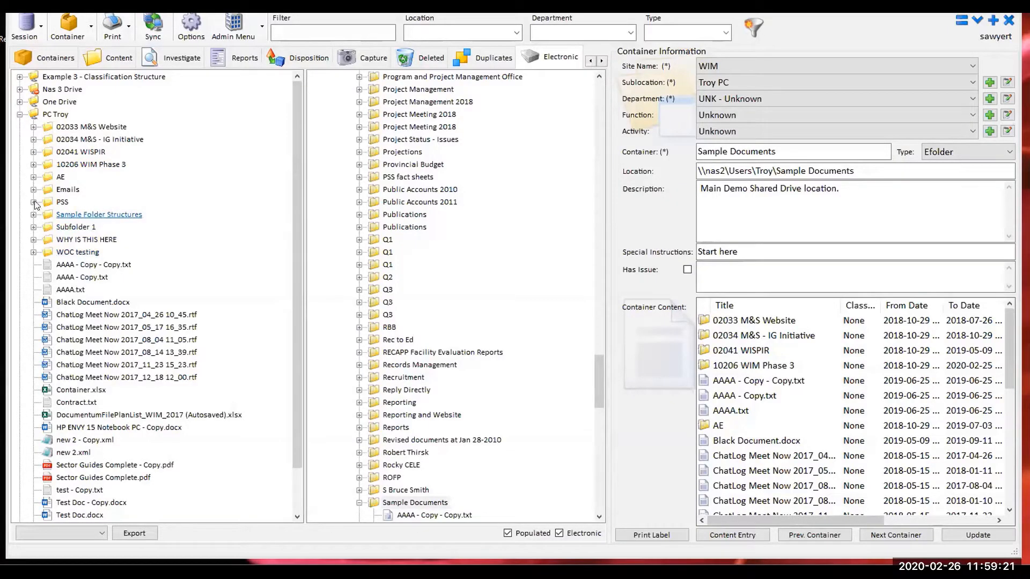
left_click(34, 165)
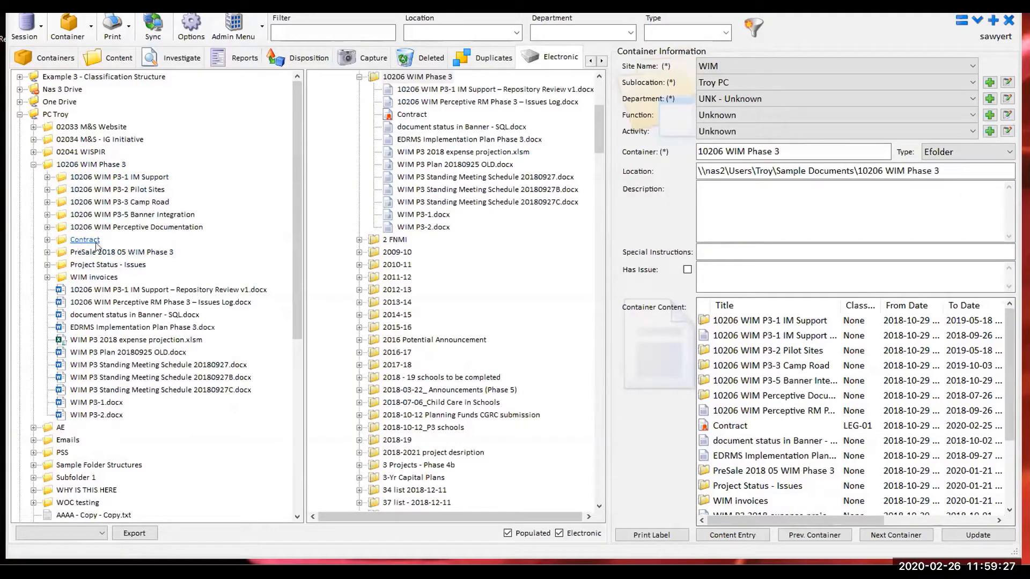
left_click(47, 241)
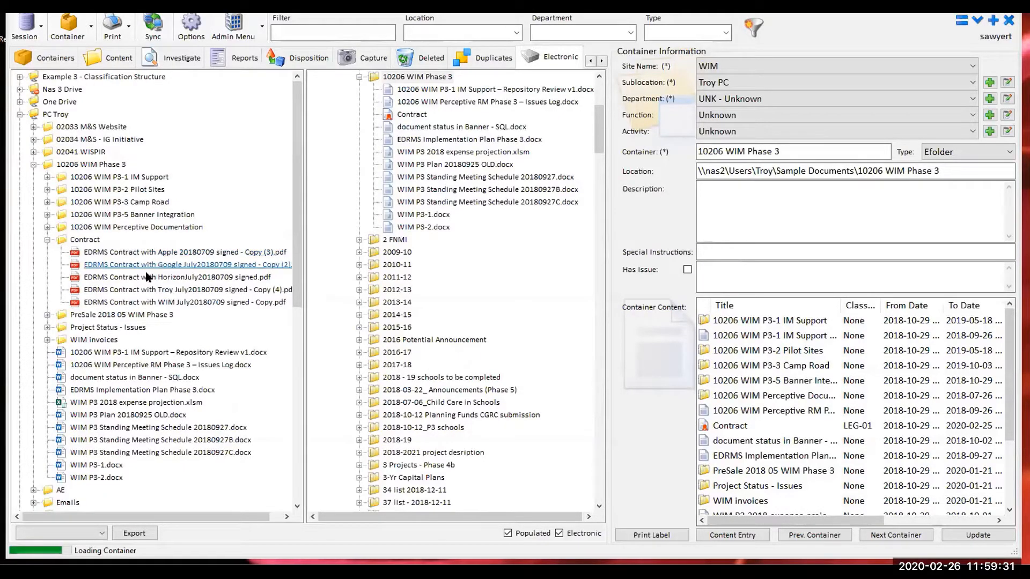
left_click(153, 256)
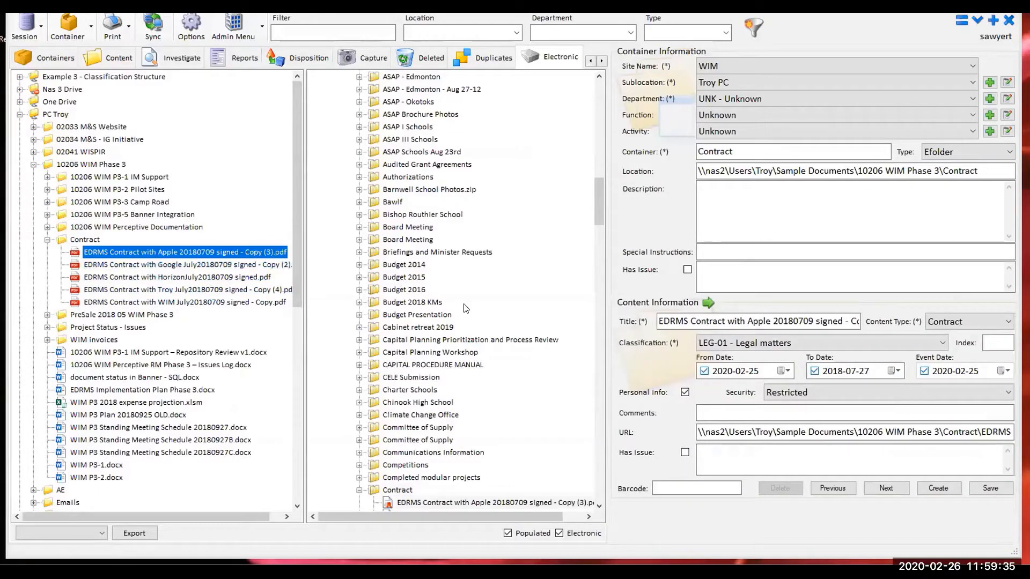
scroll(481, 327, "down", 2)
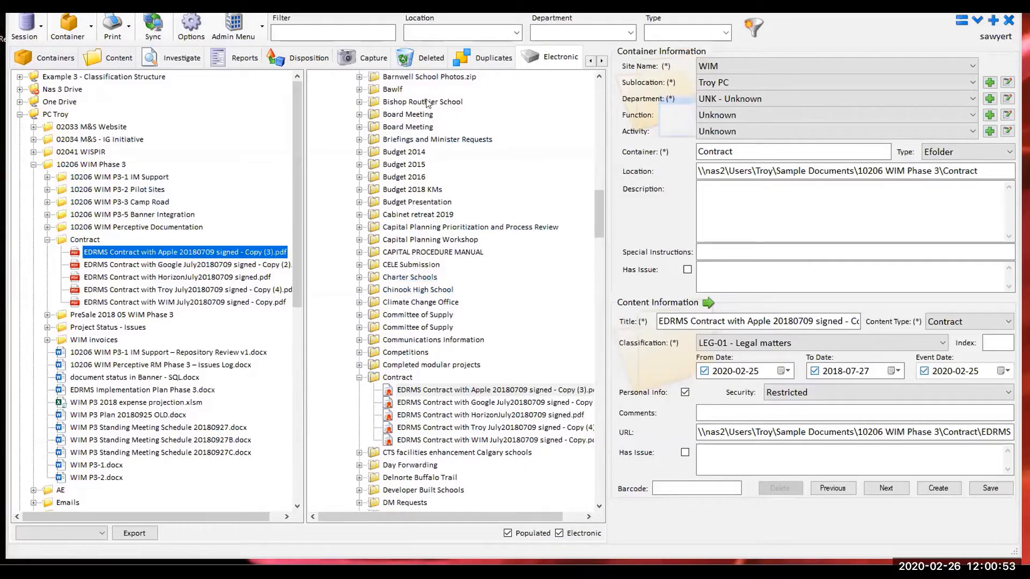
List all content of type Contract and view the EDRMS Contract with HorizonJuly2018.docx and EDRMS Contract with Apple records.
left_click(92, 61)
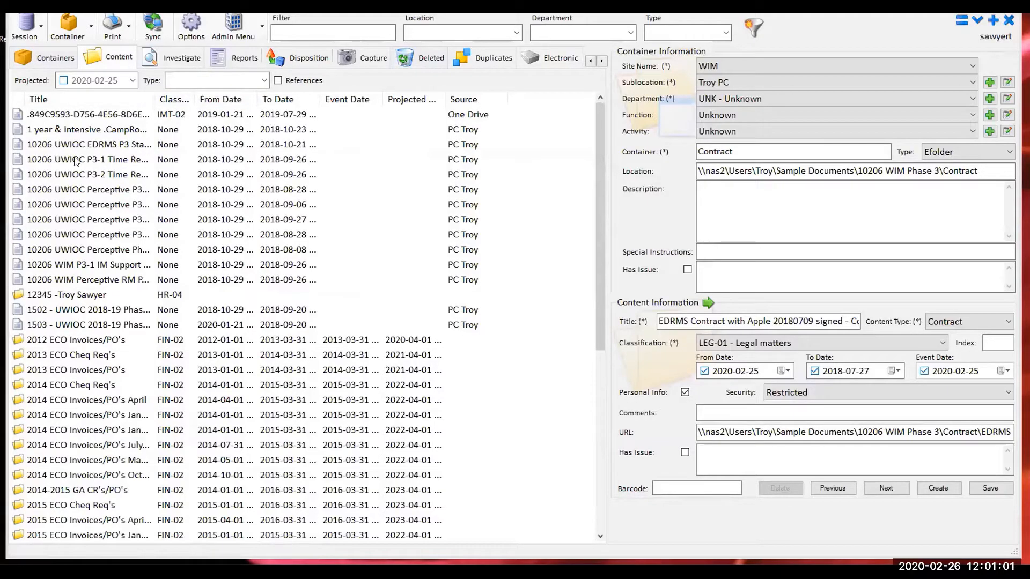
left_click(265, 80)
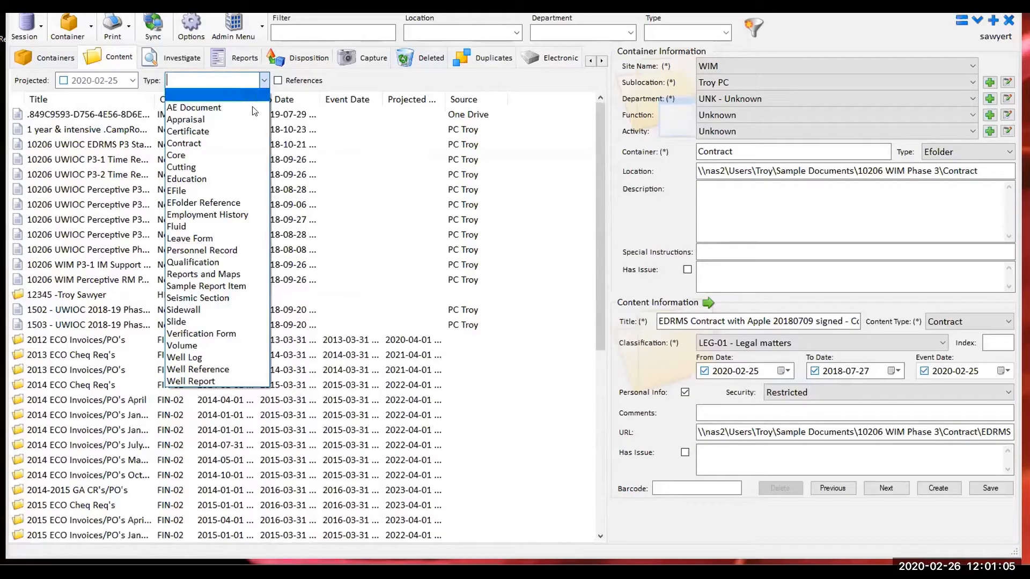
left_click(196, 144)
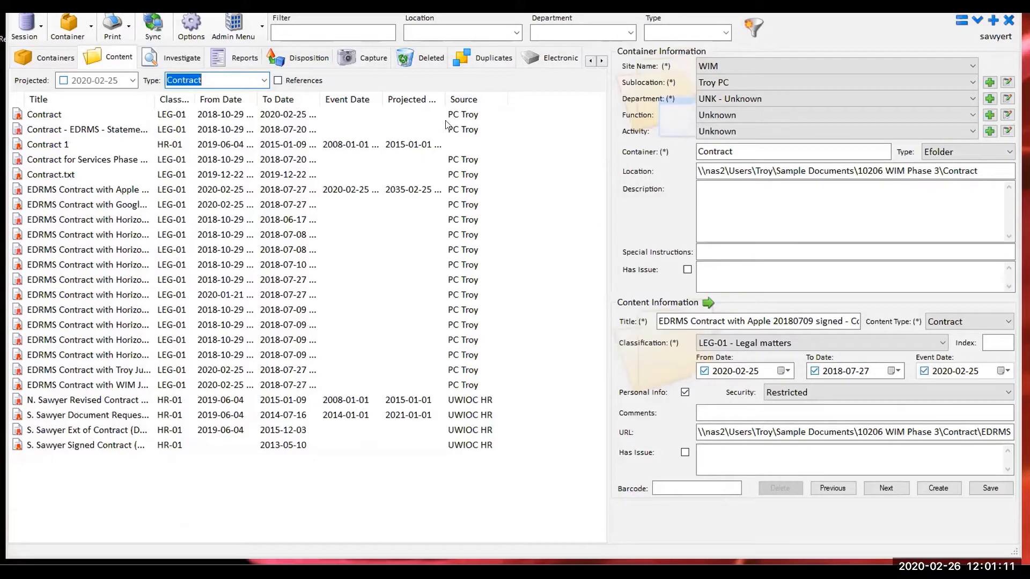
left_click(96, 235)
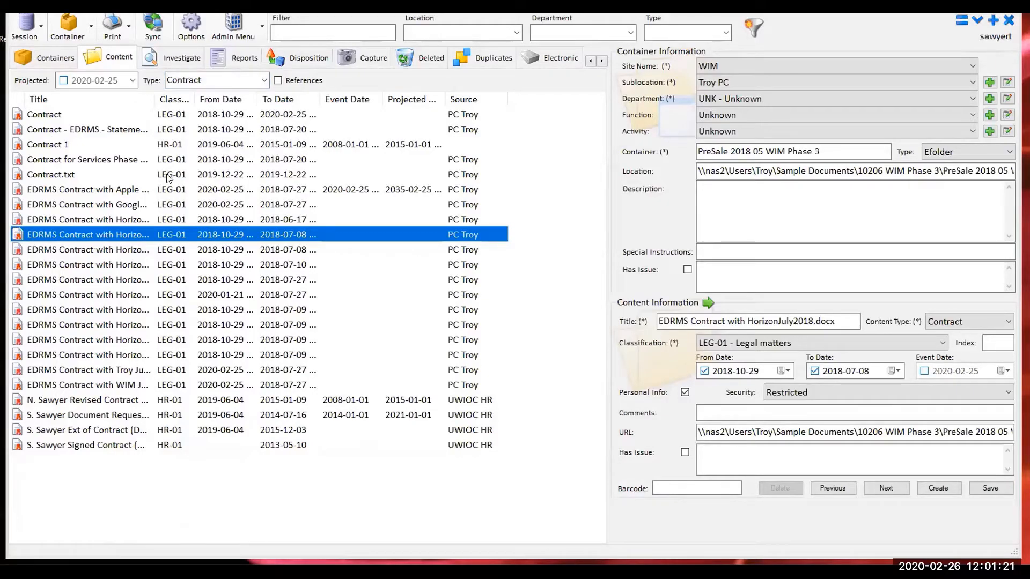
left_click(110, 190)
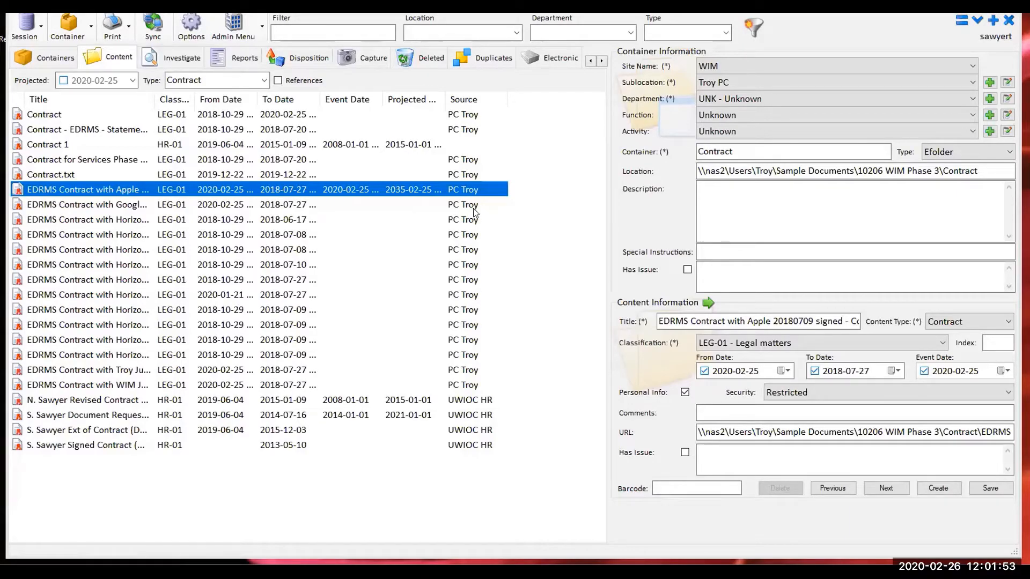
List the duplicate files for the PC Troy profile and review the groups of matching files.
left_click(497, 61)
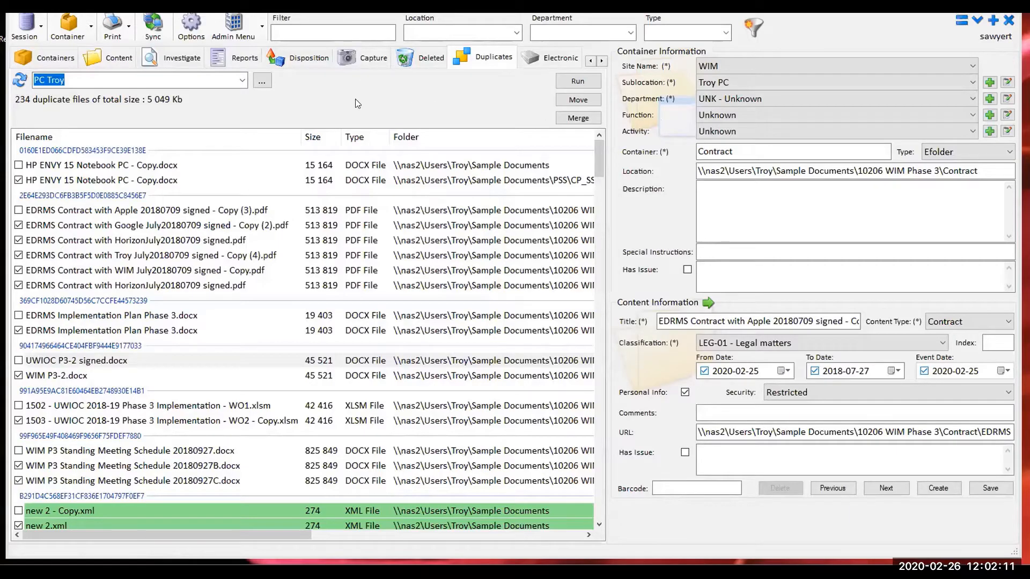
left_click(242, 81)
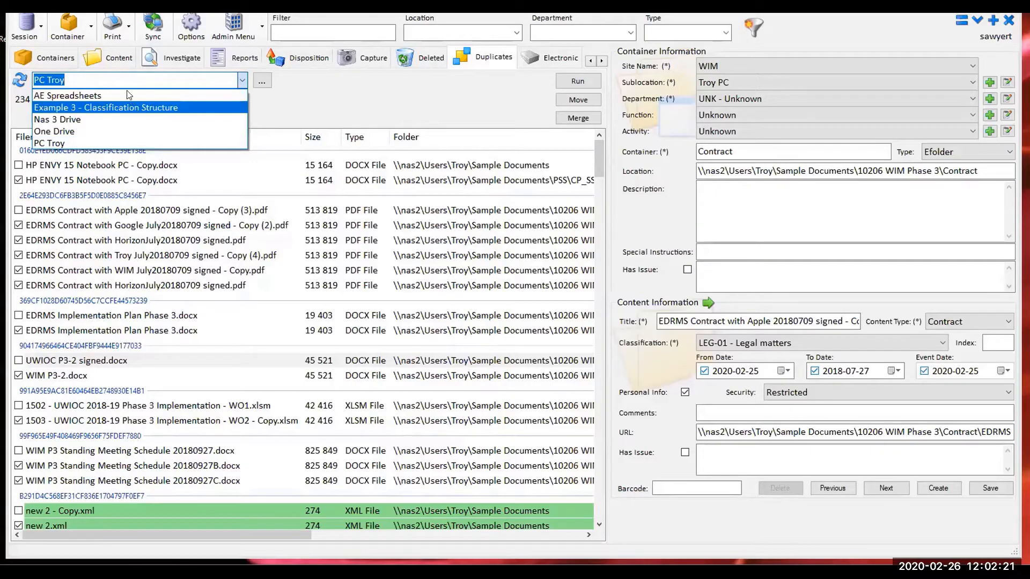
left_click(100, 143)
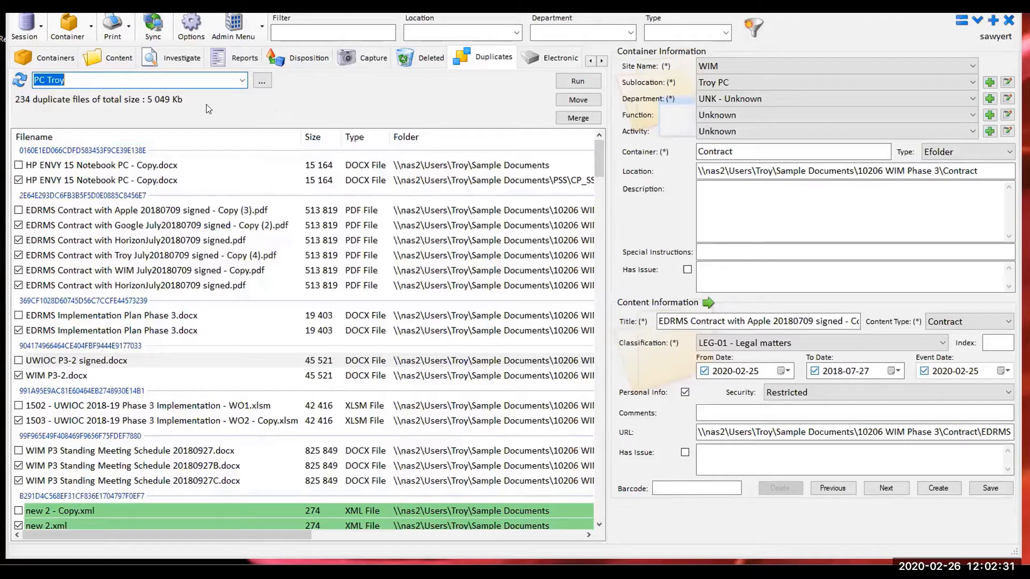
scroll(328, 291, "down", 2)
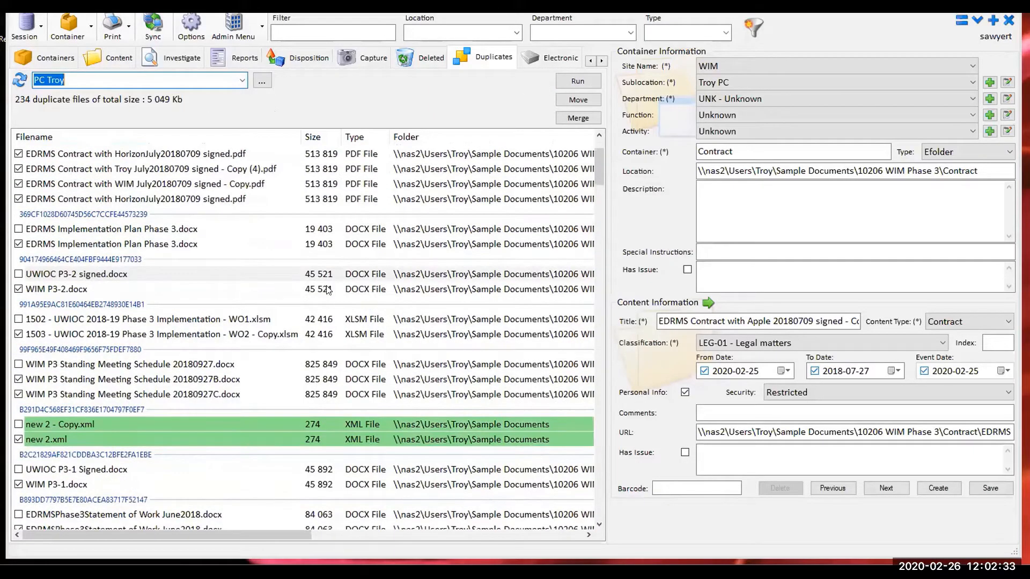
scroll(328, 290, "up", 2)
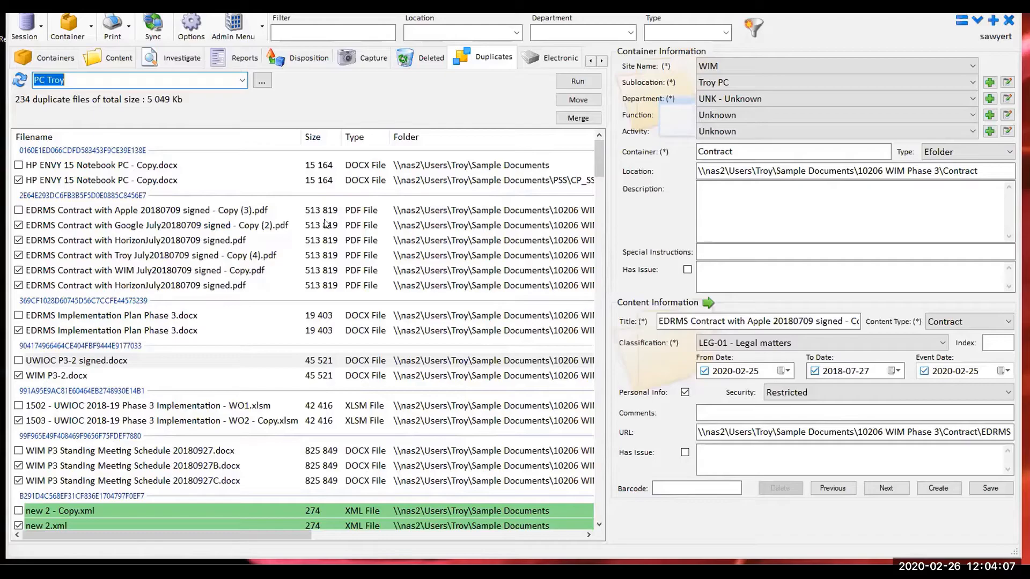
Move the checked PC Troy duplicates to the folder C:\temp\Duplicates.
left_click(574, 101)
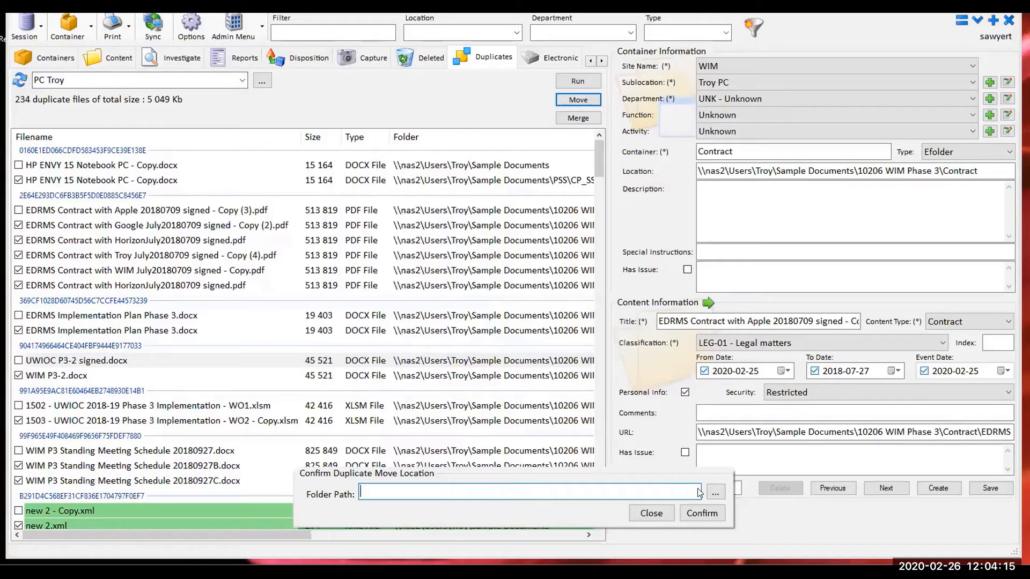
left_click(716, 492)
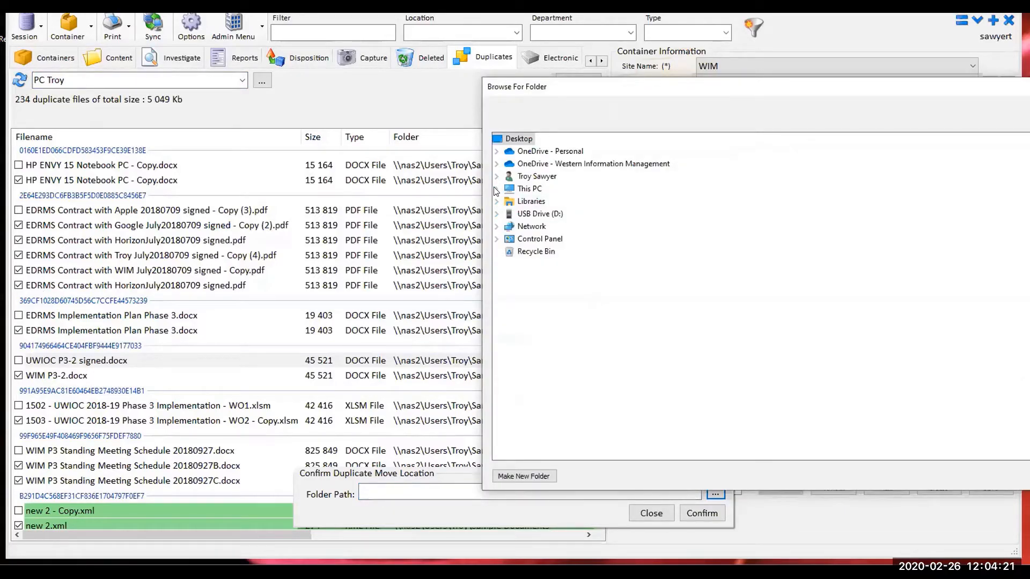
left_click(497, 189)
left_click(514, 289)
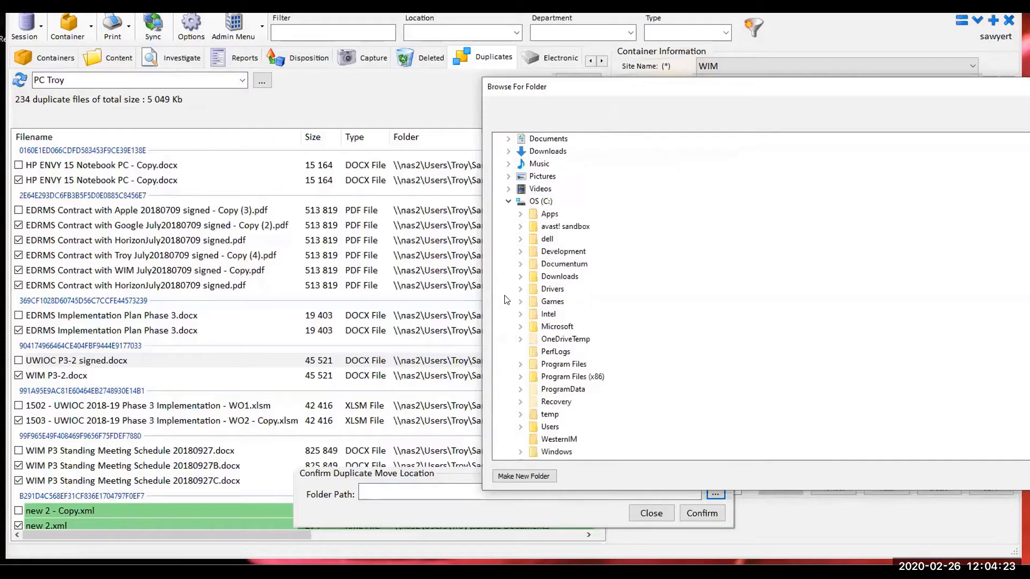
double_click(552, 416)
double_click(579, 426)
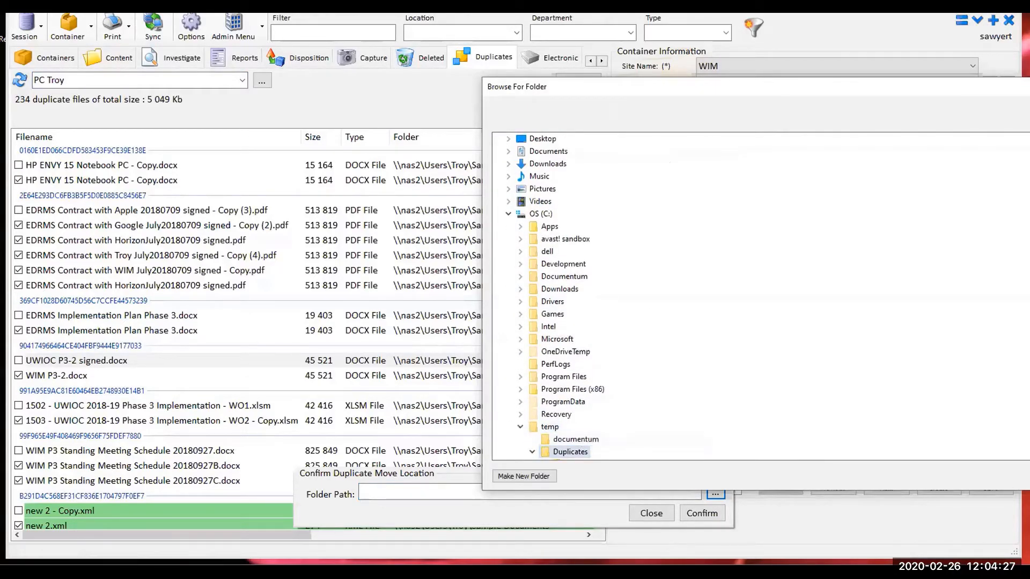
key("Return")
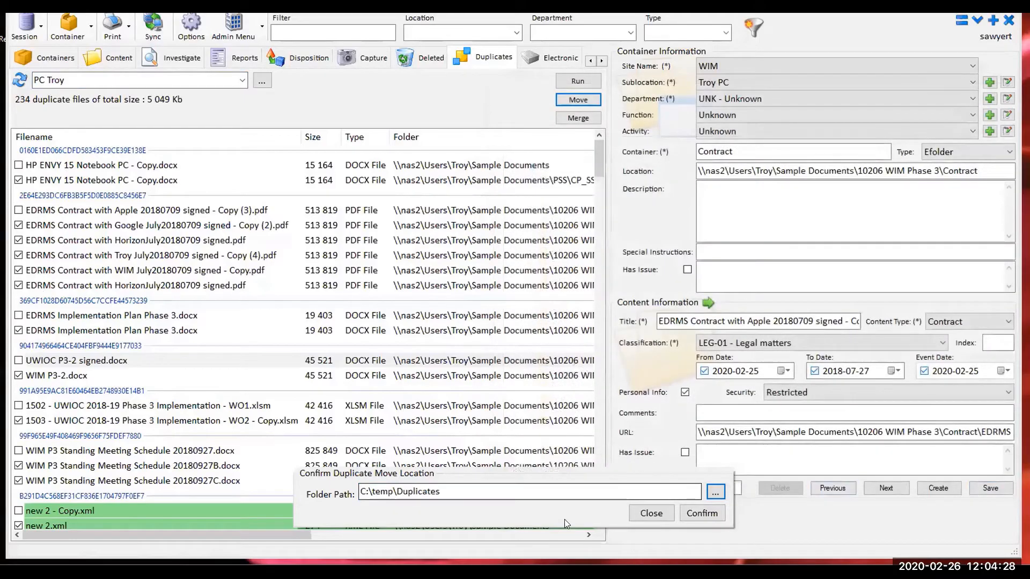
left_click(707, 514)
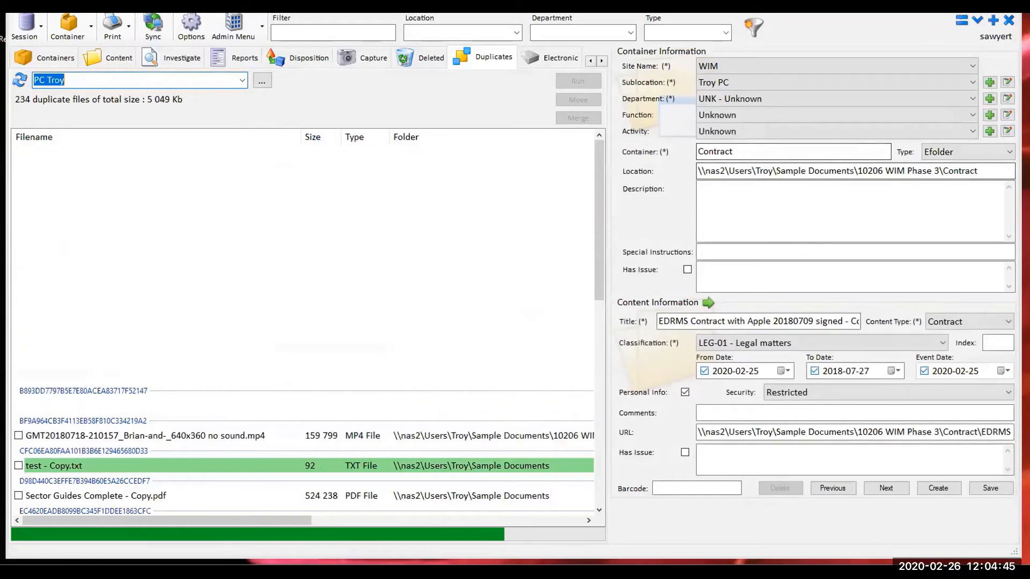
Check the Contract folder under 10206 WIM Phase 3 and its matching container in the function tree for the remaining Apple contract.
left_click(548, 60)
left_click(101, 241)
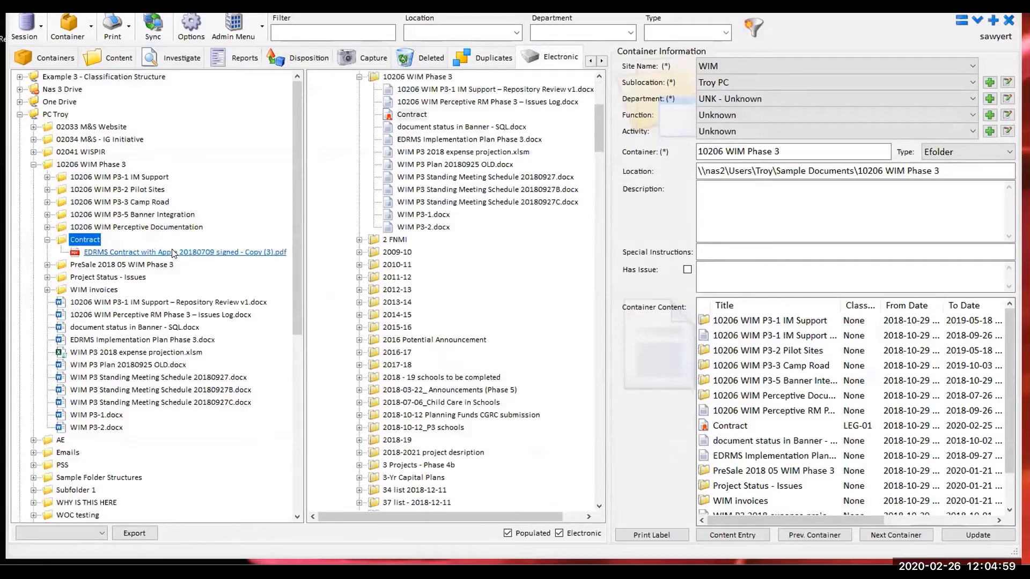
left_click(112, 257)
scroll(387, 182, "up", 3)
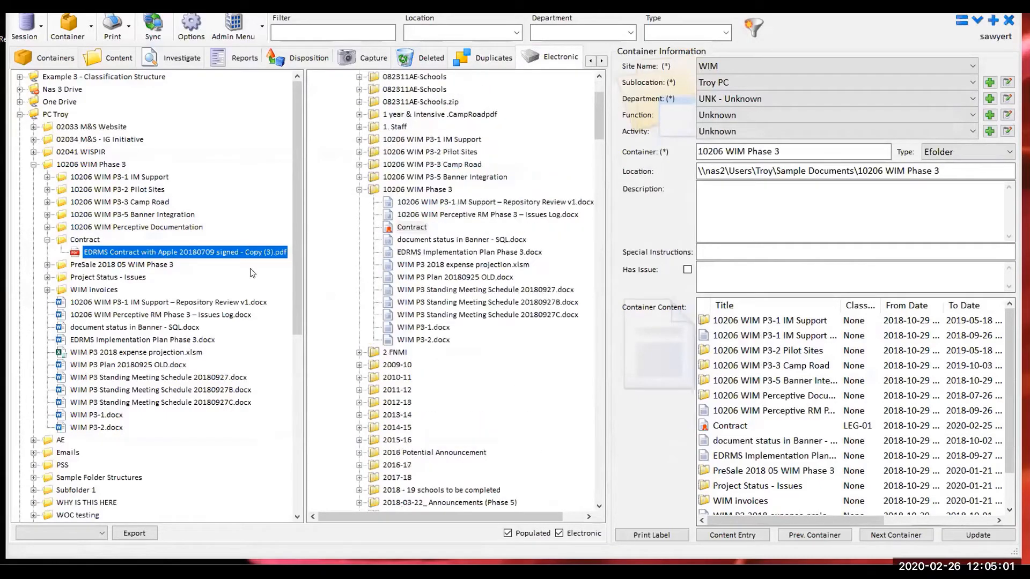
left_click(95, 254)
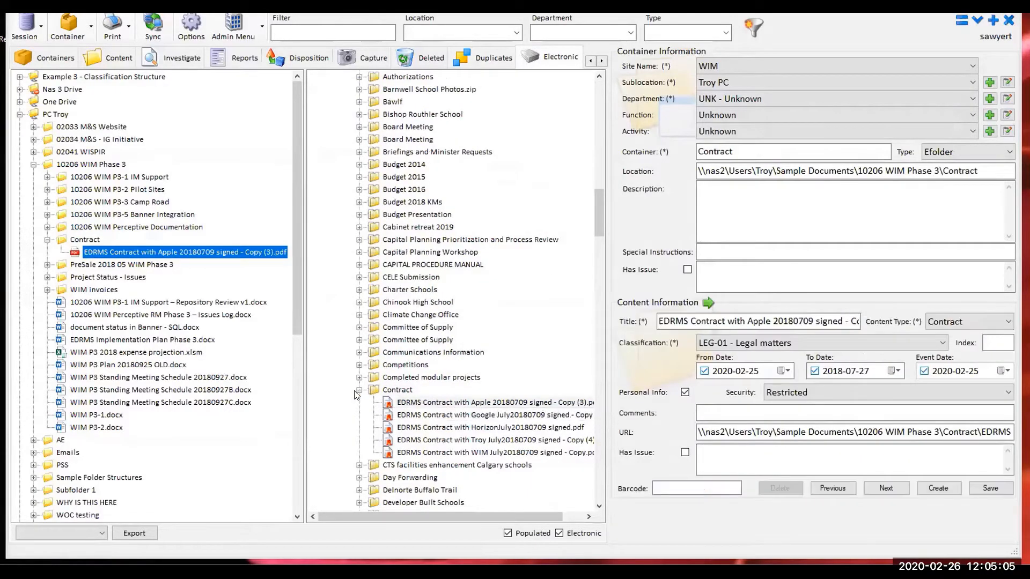
left_click(400, 391)
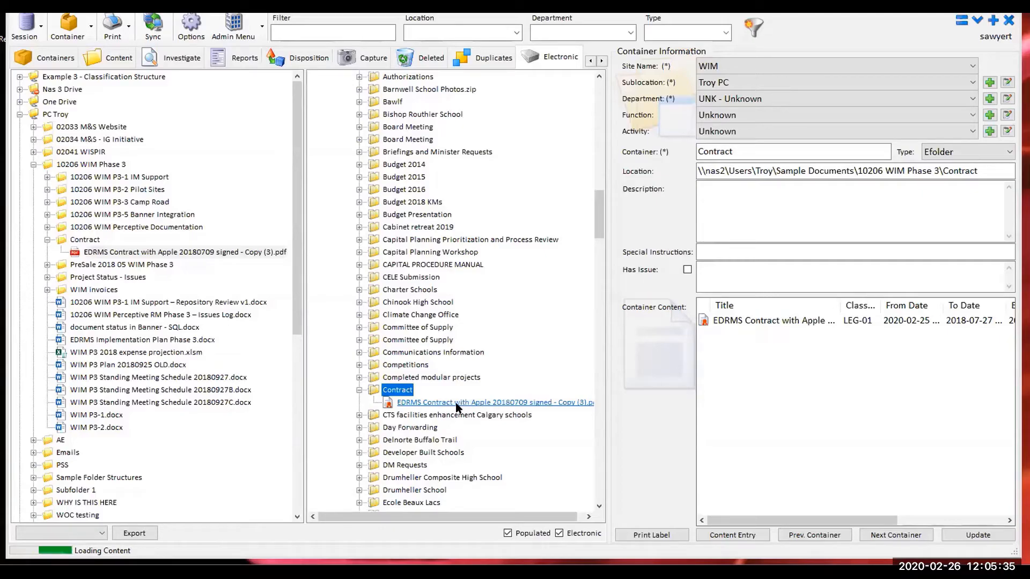
Generate the box inventory spreadsheet for the Contract container.
left_click(112, 27)
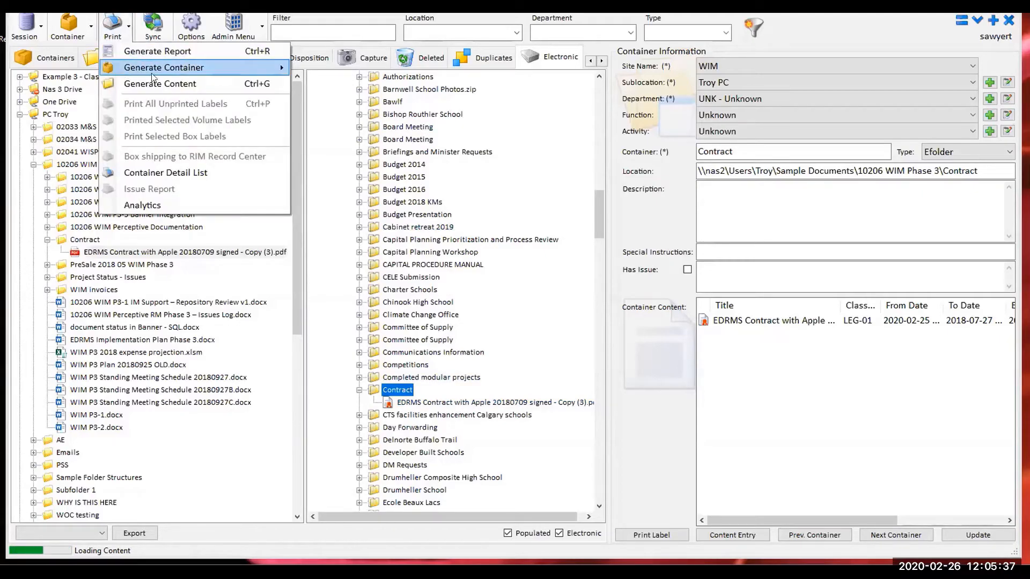
mouse_move(153, 74)
left_click(349, 159)
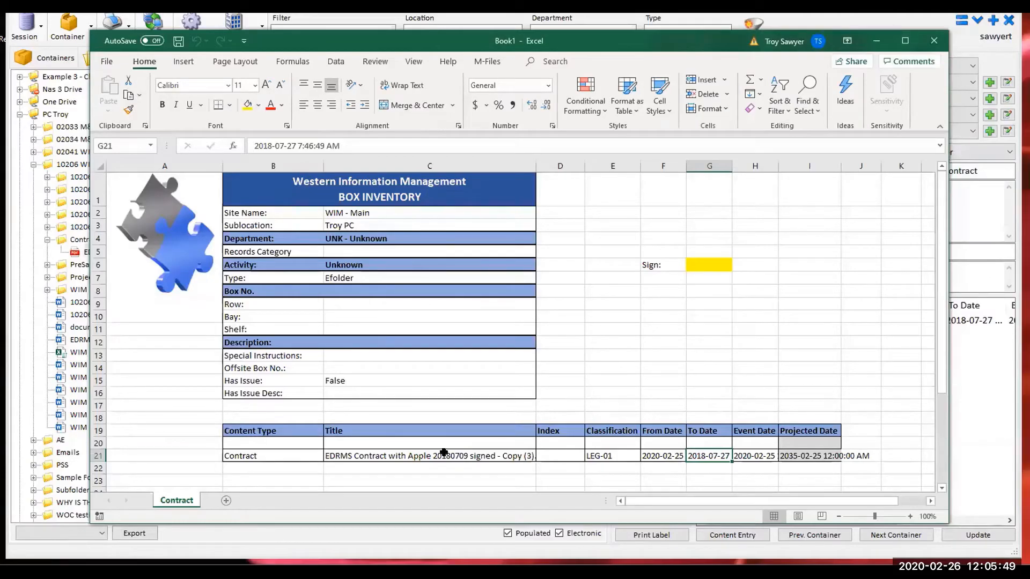
Review the inventory's contract row and Sign cell in Excel, and close the workbook without saving.
left_click_drag(240, 455, 561, 455)
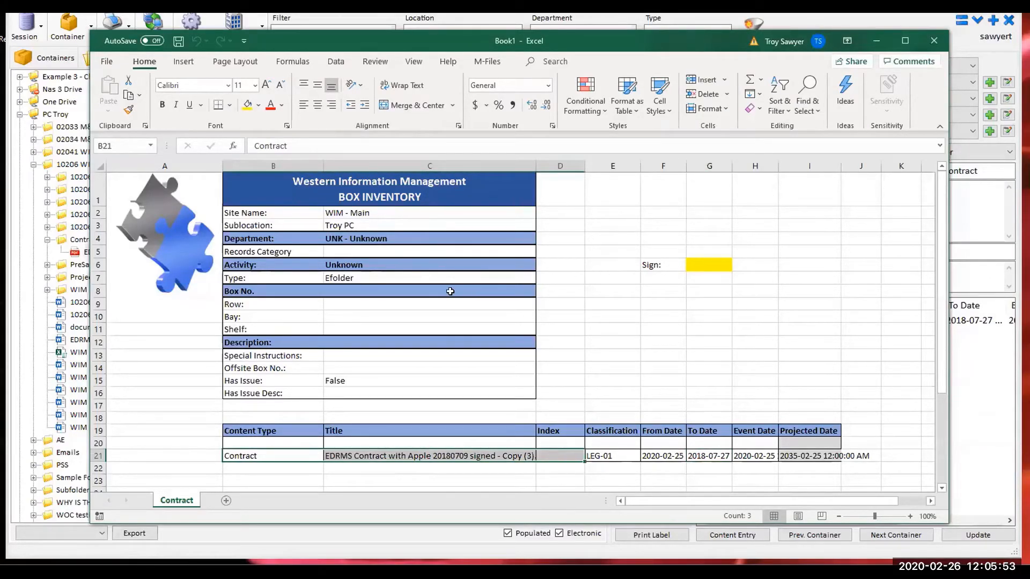
left_click(697, 265)
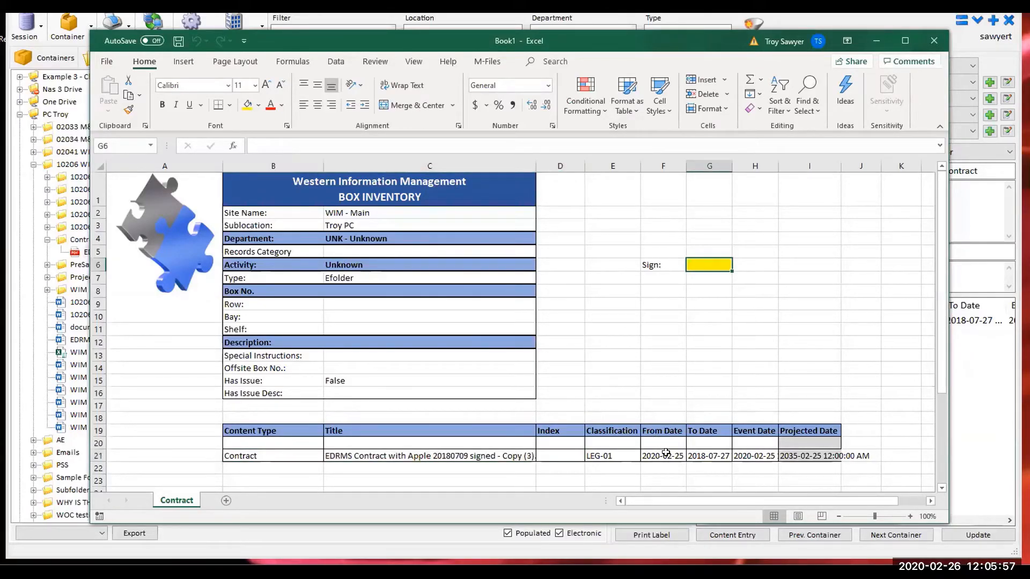
left_click_drag(786, 457, 265, 456)
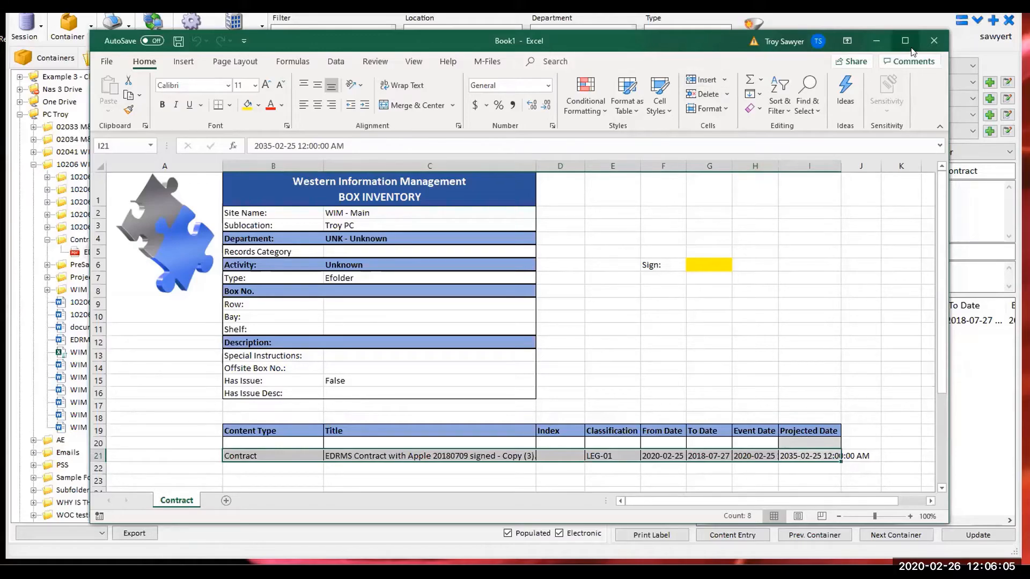
left_click(941, 41)
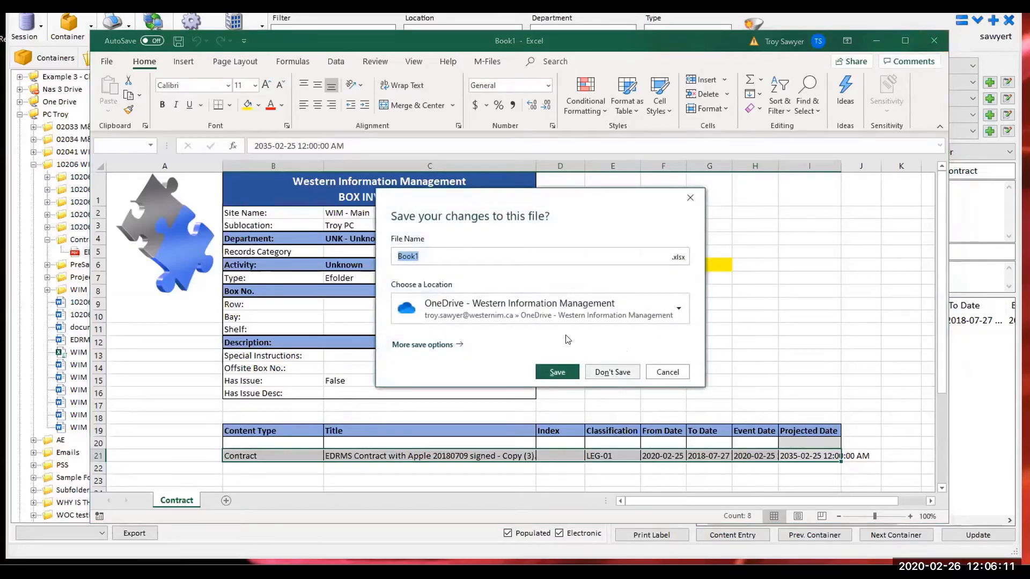
left_click(616, 372)
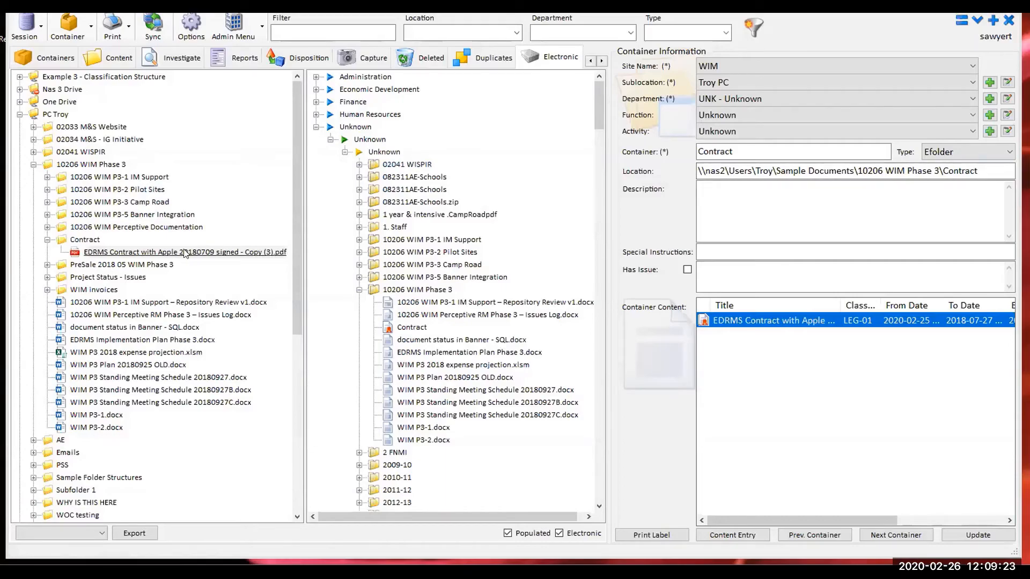
View the record of EDRMS Contract with Apple 20180709 signed - Copy (3).pdf in the Contract folder.
right_click(152, 255)
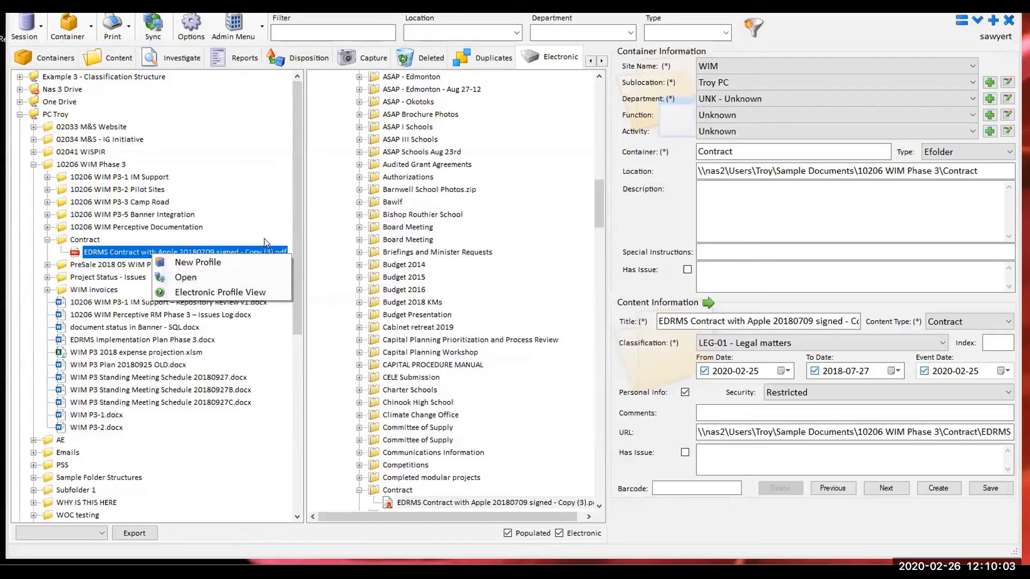
key("alt+Tab")
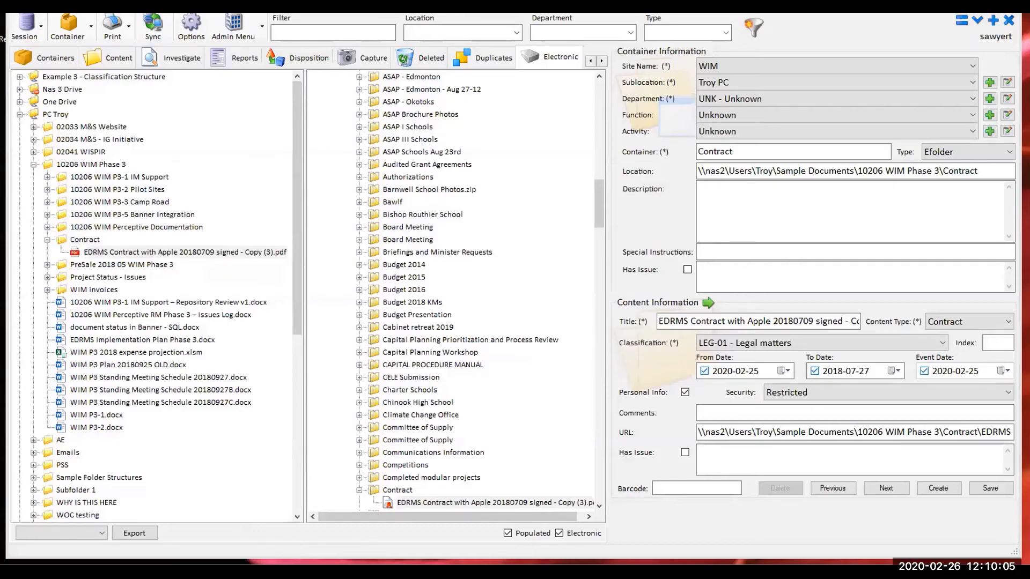
key("alt+Tab")
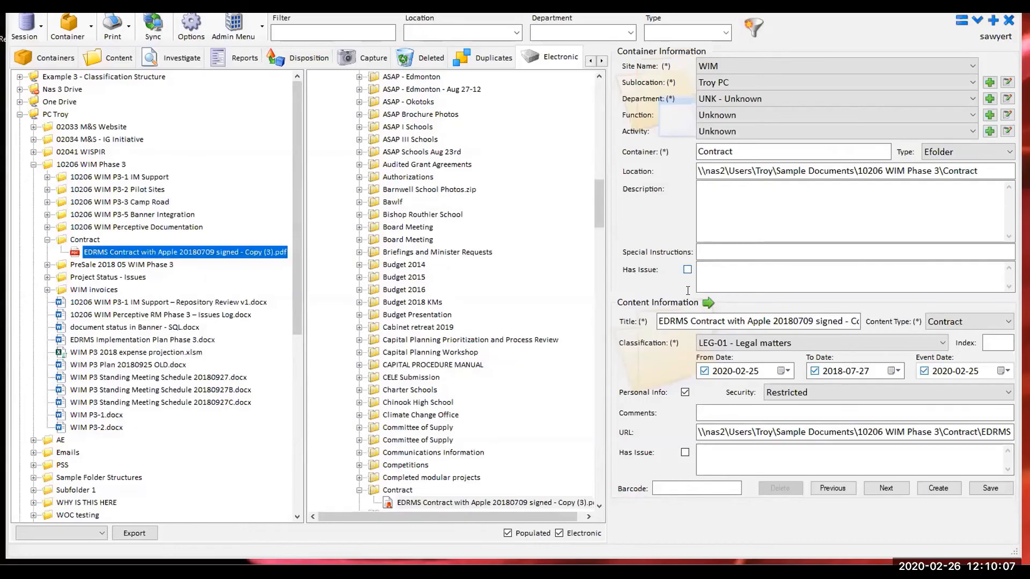